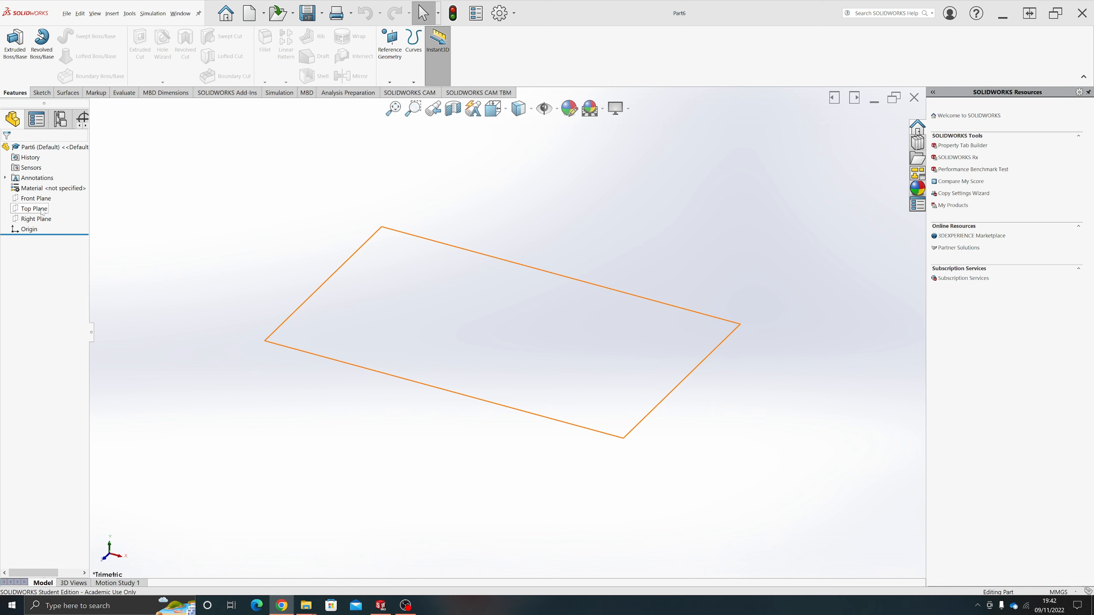
Step: Start a sketch on the Top Plane and draw a circle centred on the origin with a radius of about 52 mm
{"action": "left_click", "coordinate": [43, 211]}
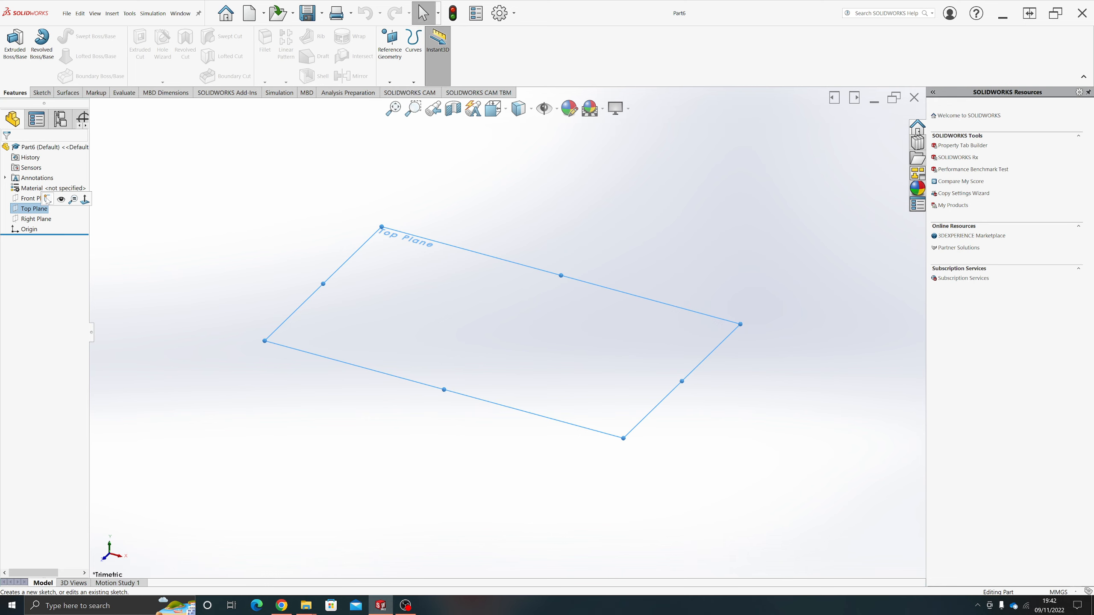
{"action": "left_click", "coordinate": [48, 199]}
{"action": "left_click", "coordinate": [35, 199]}
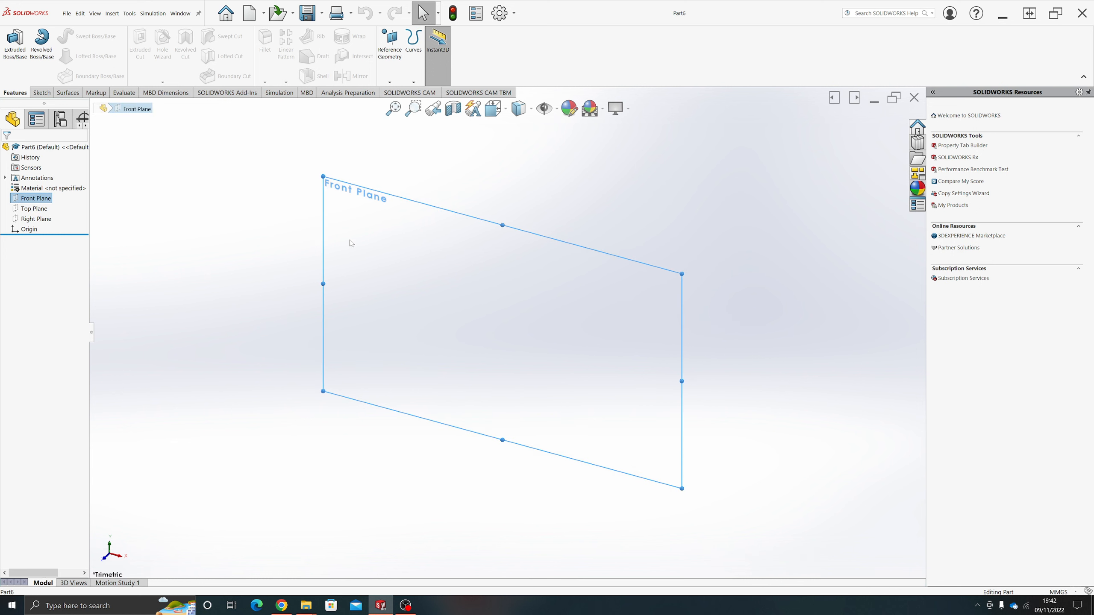
{"action": "left_click", "coordinate": [35, 209]}
{"action": "left_click", "coordinate": [43, 200]}
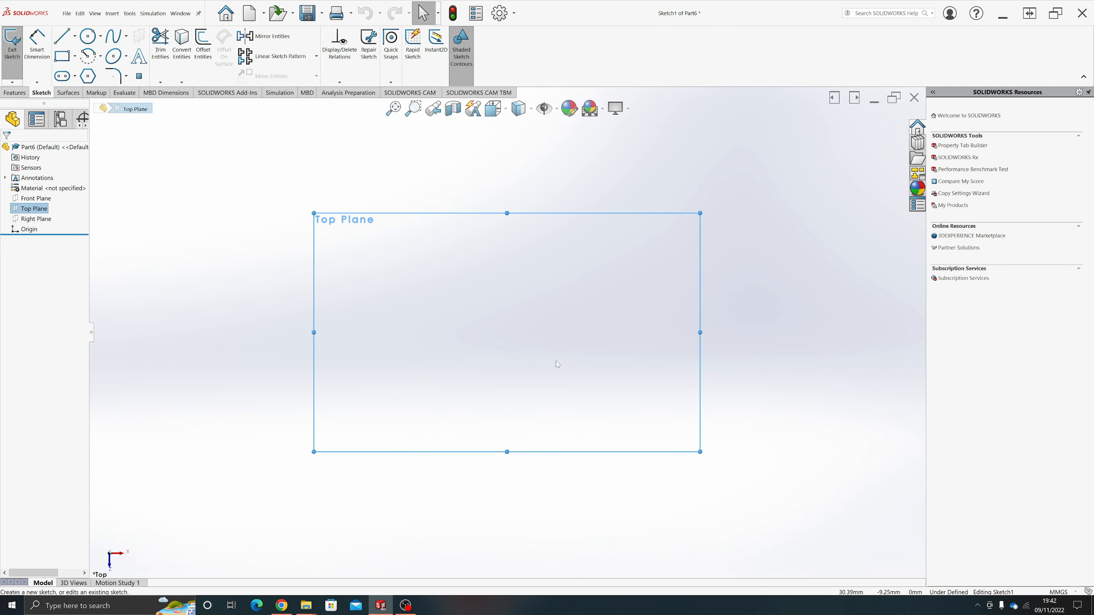
{"action": "left_click", "coordinate": [87, 36]}
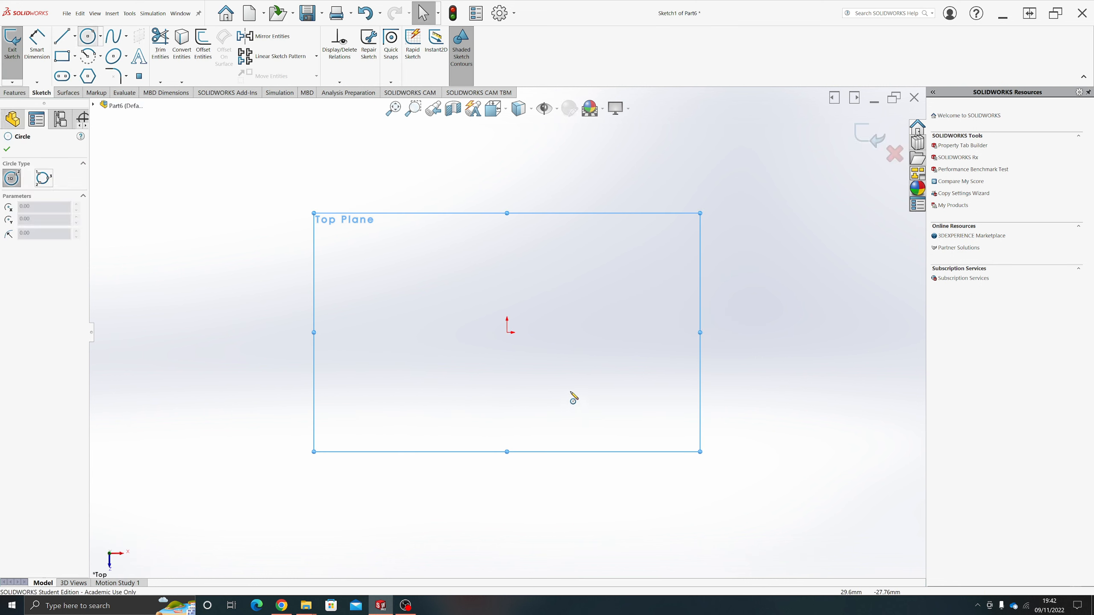
{"action": "left_click", "coordinate": [508, 334]}
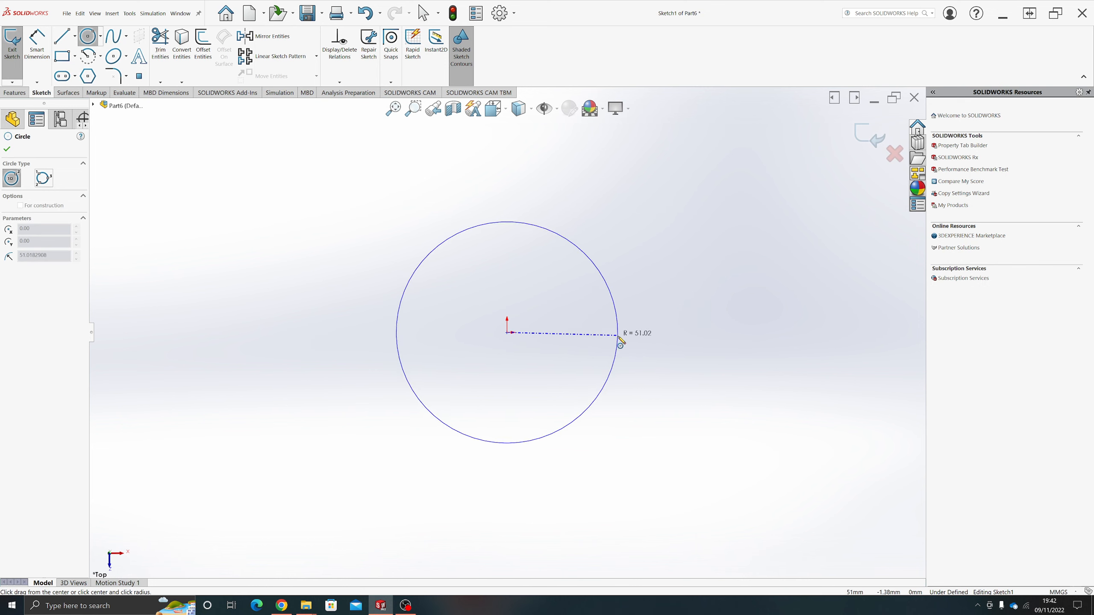
{"action": "left_click", "coordinate": [625, 334]}
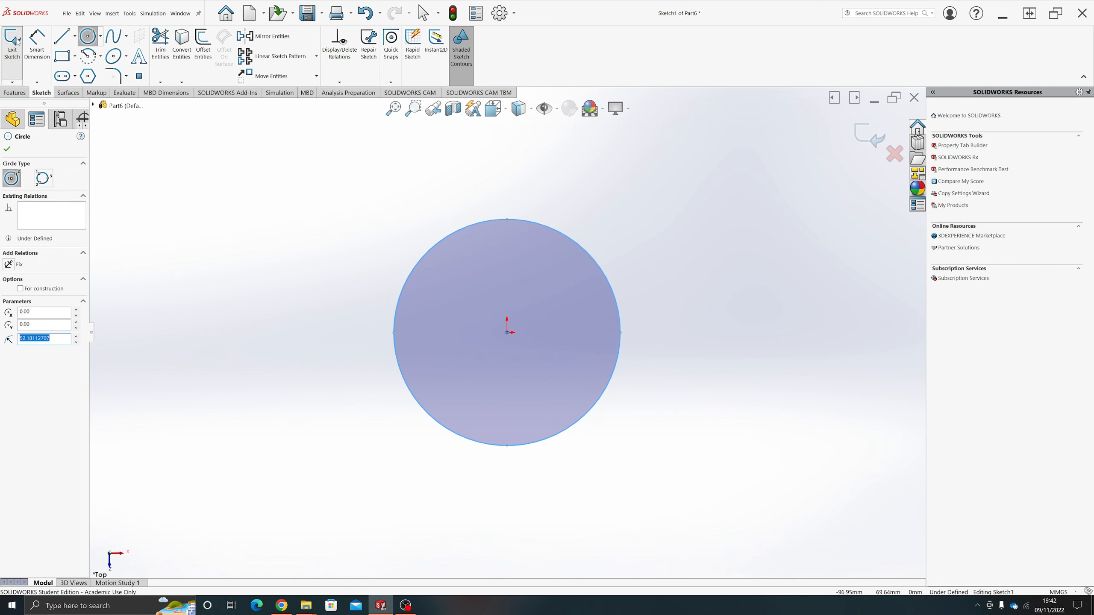
Step: Dimension the circle's diameter as 130 mm
{"action": "left_click", "coordinate": [34, 43]}
{"action": "left_click", "coordinate": [593, 264]}
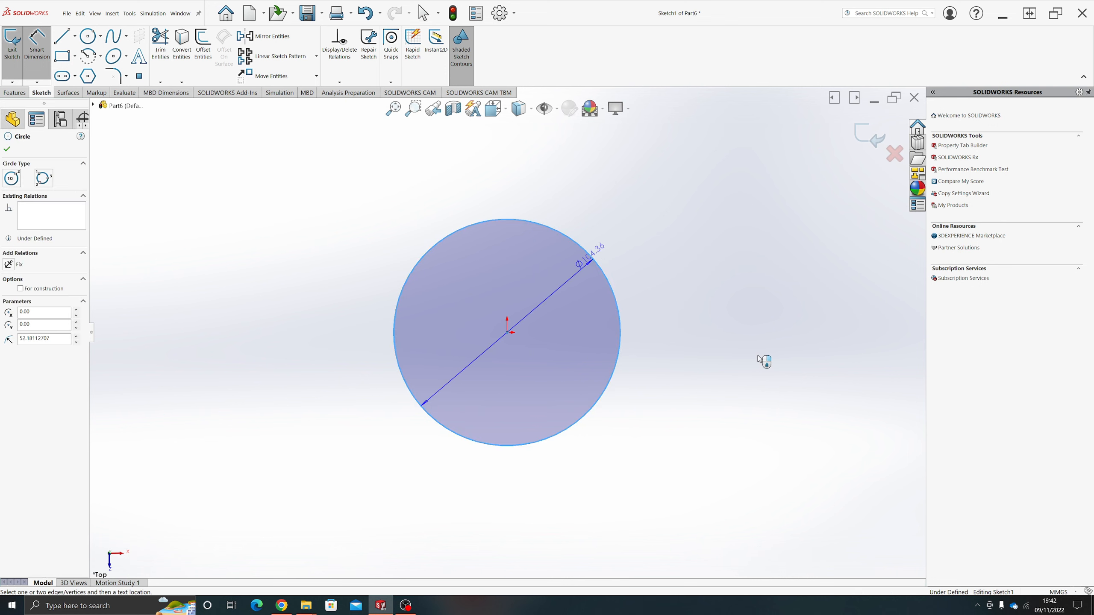
{"action": "left_click", "coordinate": [753, 349]}
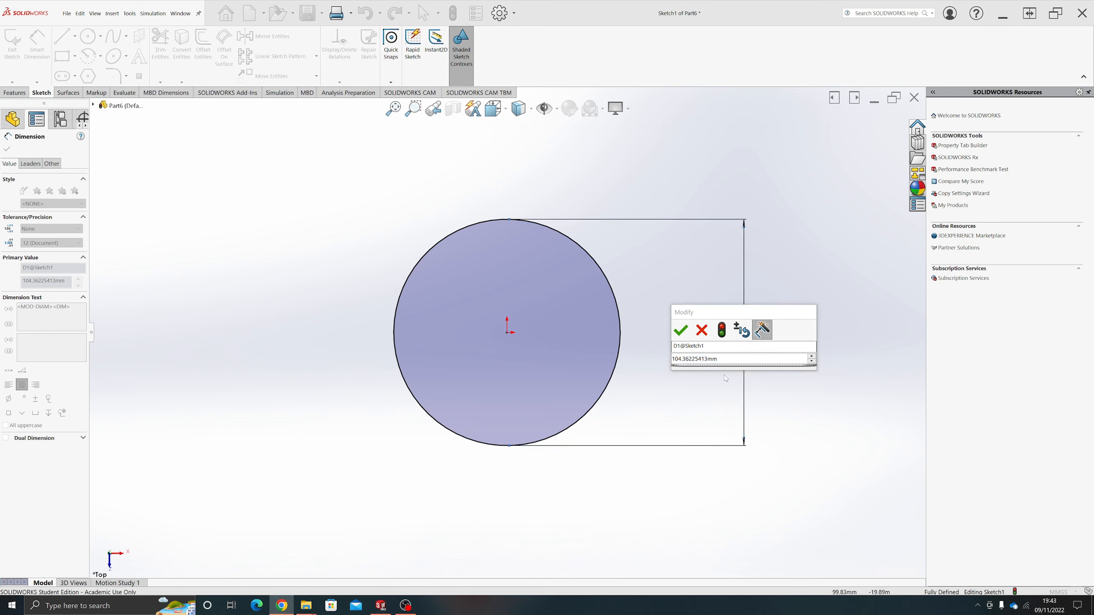
{"action": "left_click", "coordinate": [727, 362]}
{"action": "type", "text": "1"}
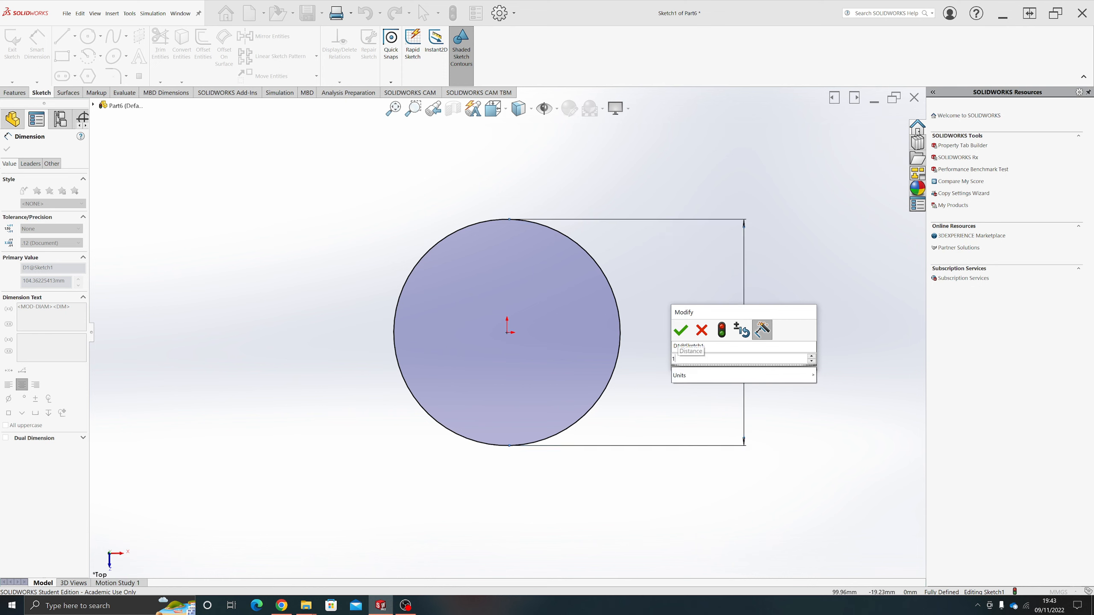
{"action": "type", "text": "30"}
{"action": "key", "text": "Return"}
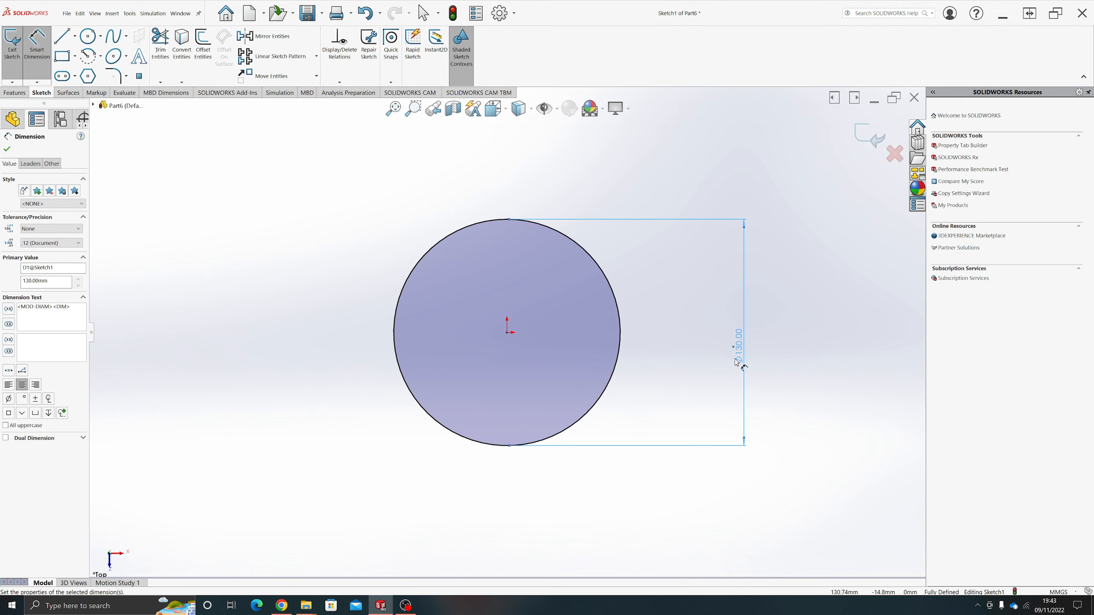
Step: Extrude the circle upward as a blind boss to a depth of 12 mm
{"action": "middle_click_drag", "start_coordinate": [547, 447], "coordinate": [550, 291]}
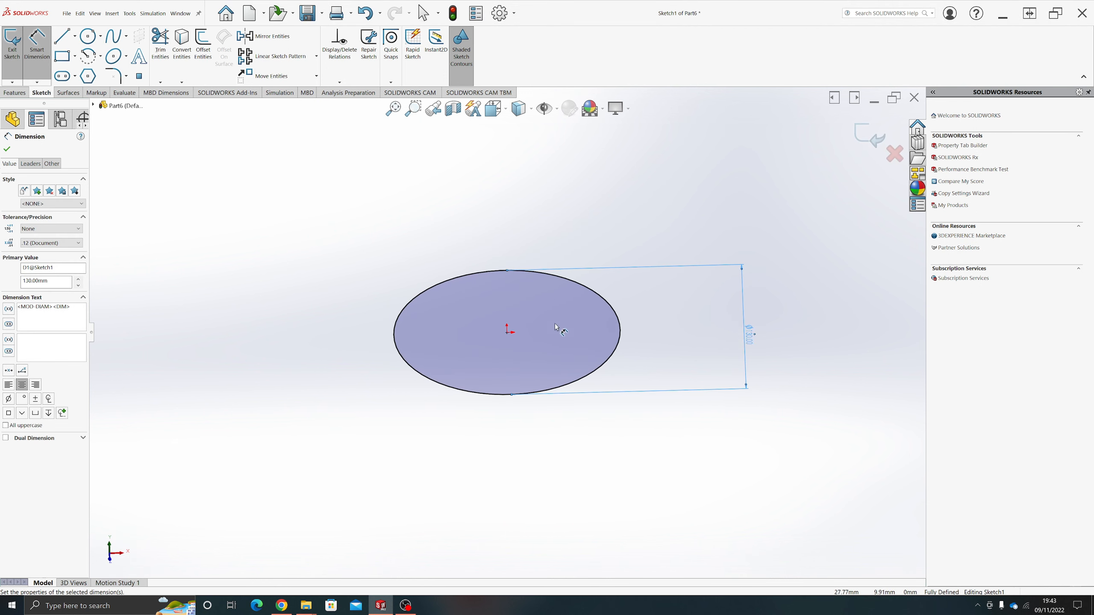
{"action": "left_click", "coordinate": [15, 93]}
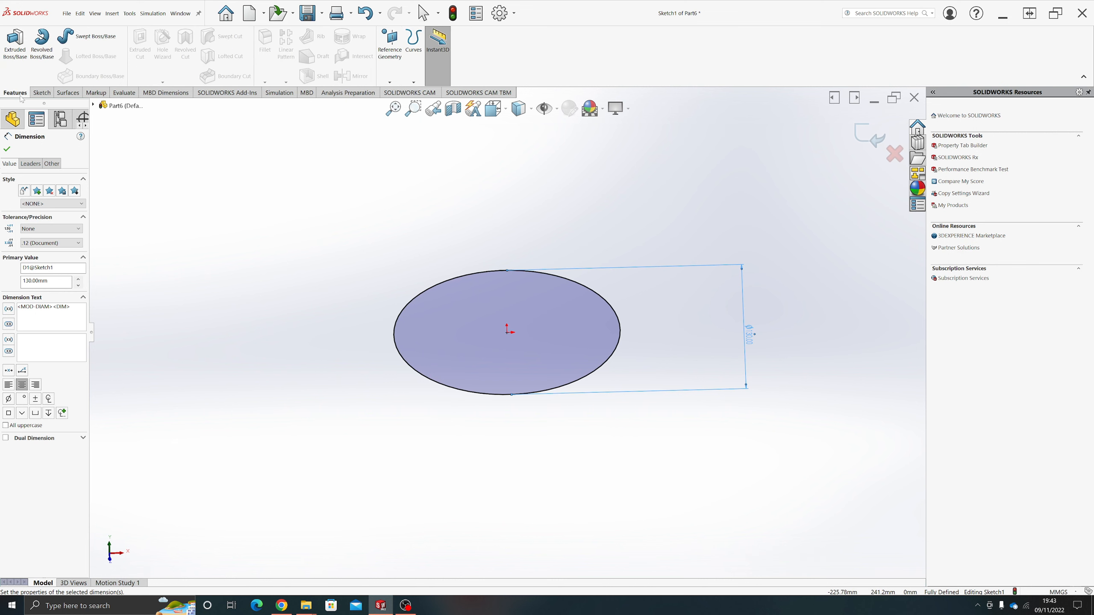
{"action": "left_click", "coordinate": [9, 43]}
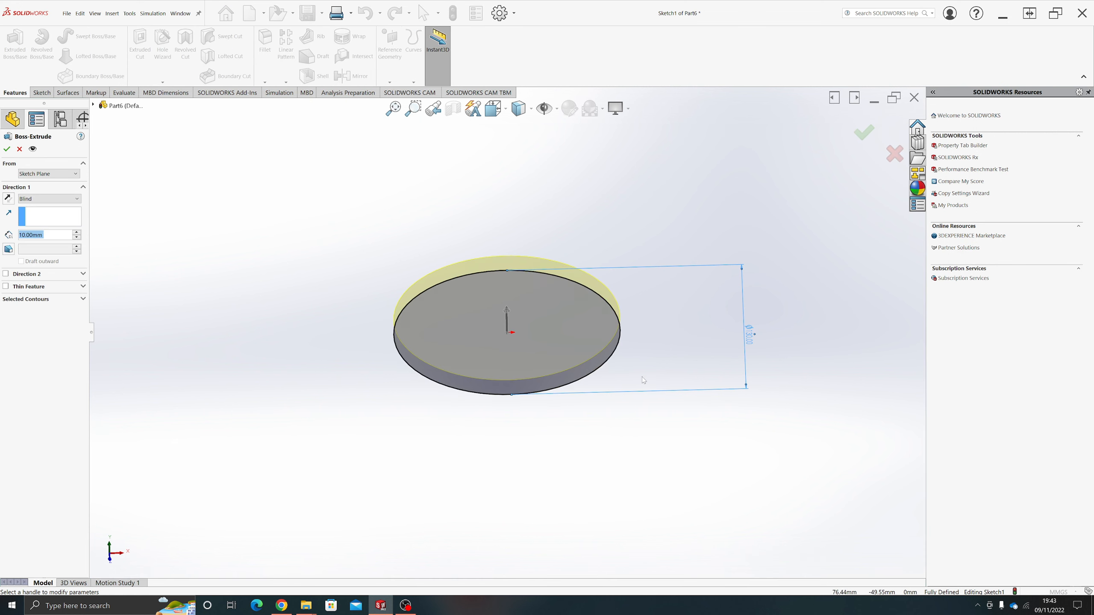
{"action": "middle_click_drag", "start_coordinate": [645, 286], "coordinate": [644, 305]}
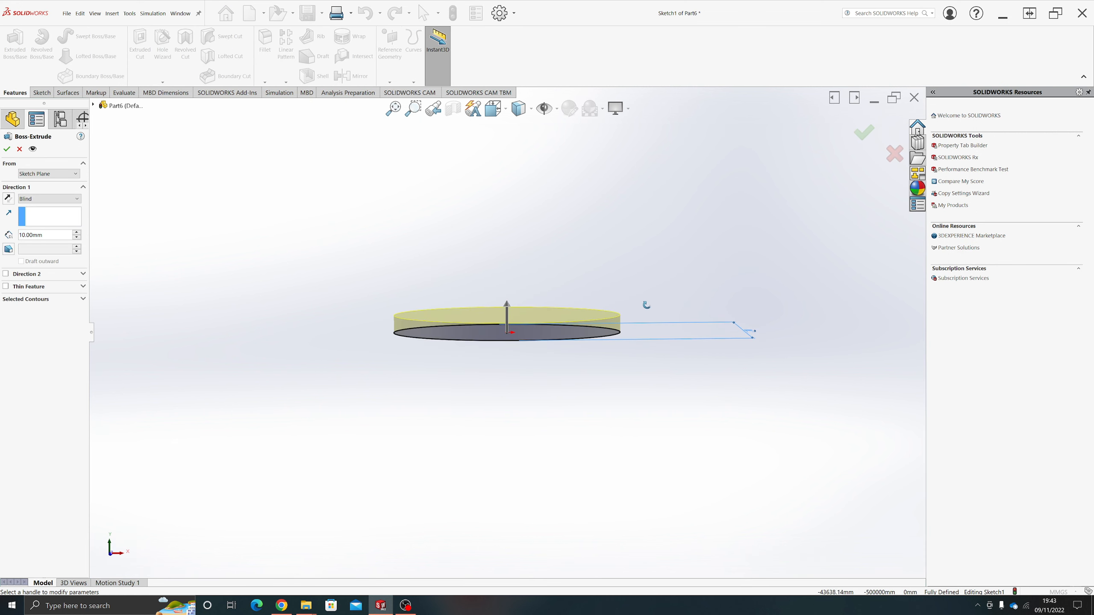
{"action": "left_click", "coordinate": [507, 306]}
{"action": "left_click_drag", "start_coordinate": [508, 305], "coordinate": [512, 316]}
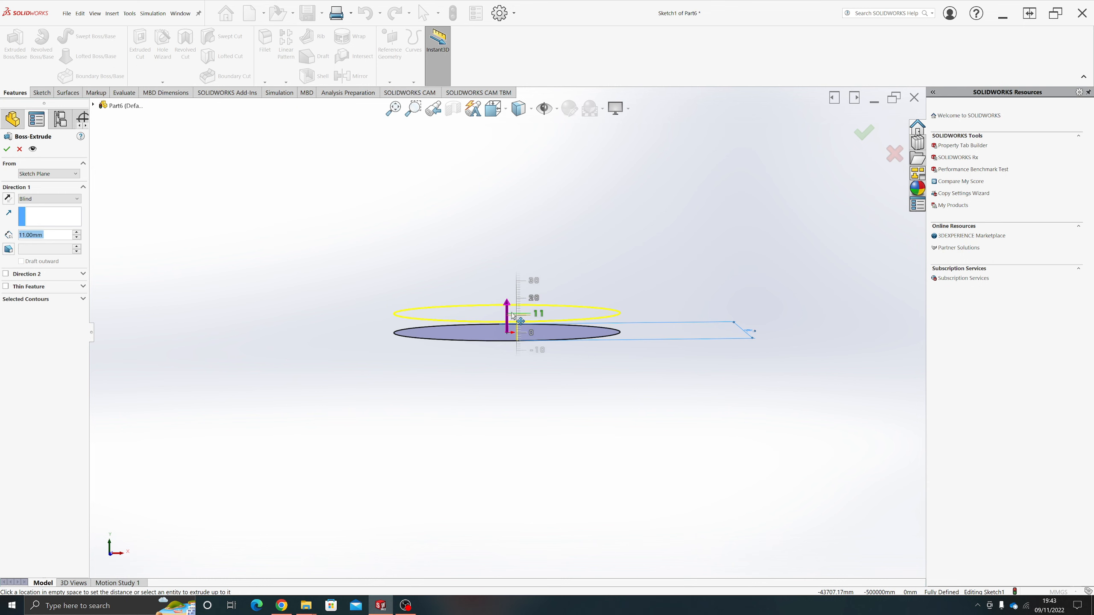
{"action": "left_click", "coordinate": [511, 312]}
{"action": "left_click", "coordinate": [7, 149]}
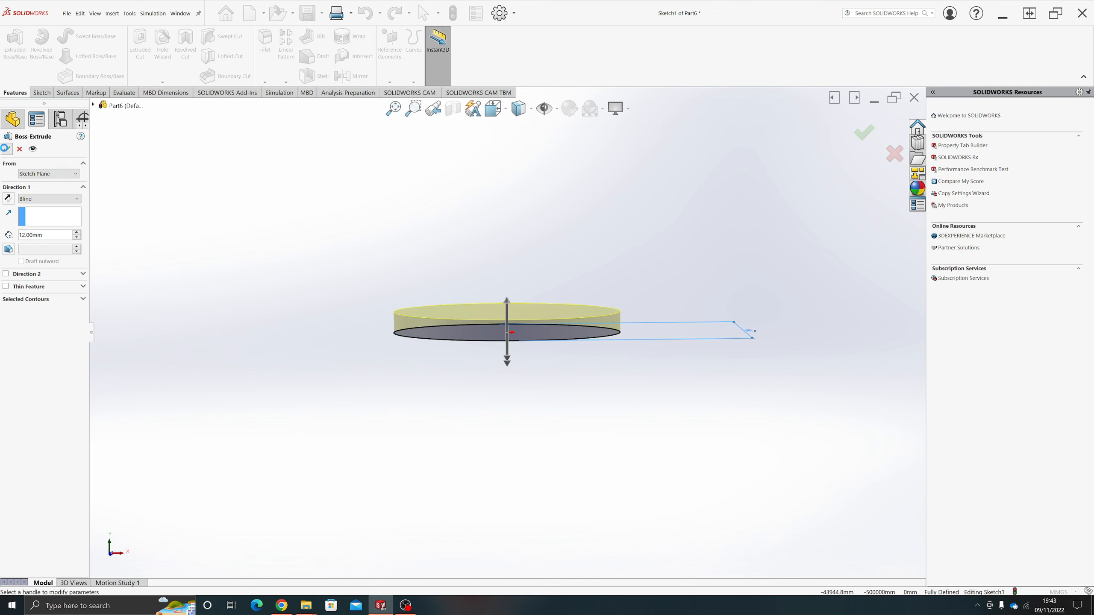
{"action": "middle_click_drag", "start_coordinate": [685, 318], "coordinate": [694, 469]}
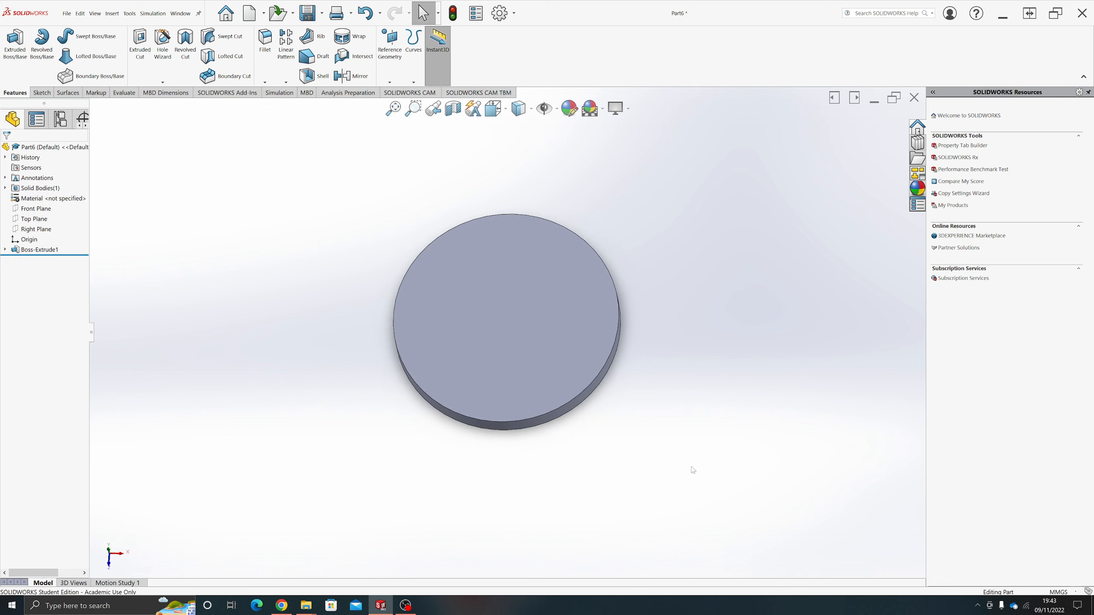
{"action": "left_click", "coordinate": [504, 323]}
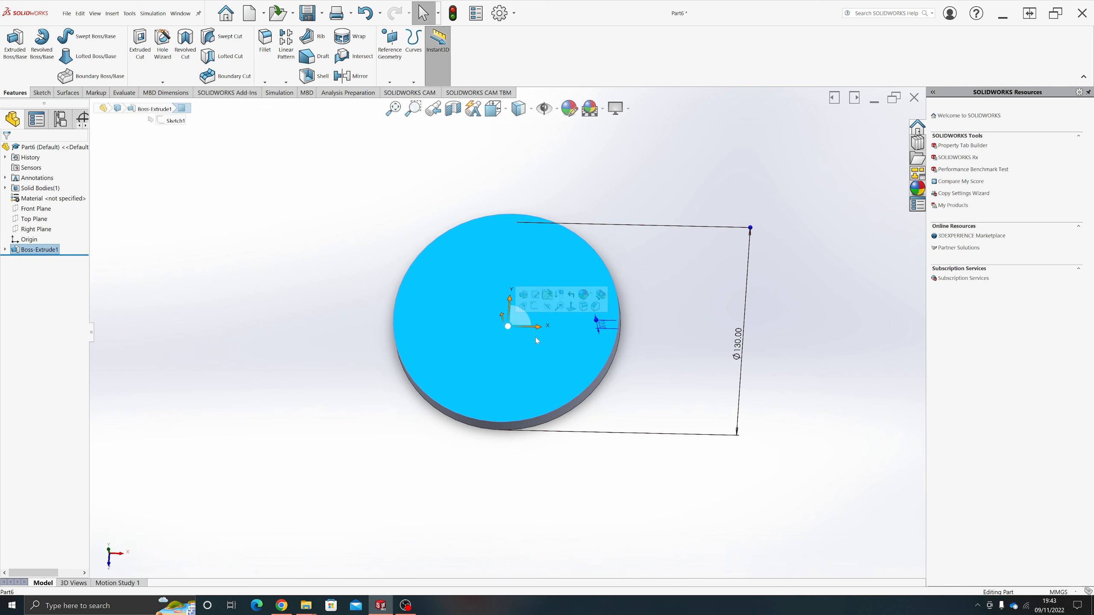
{"action": "left_click", "coordinate": [847, 360]}
{"action": "left_click", "coordinate": [512, 304]}
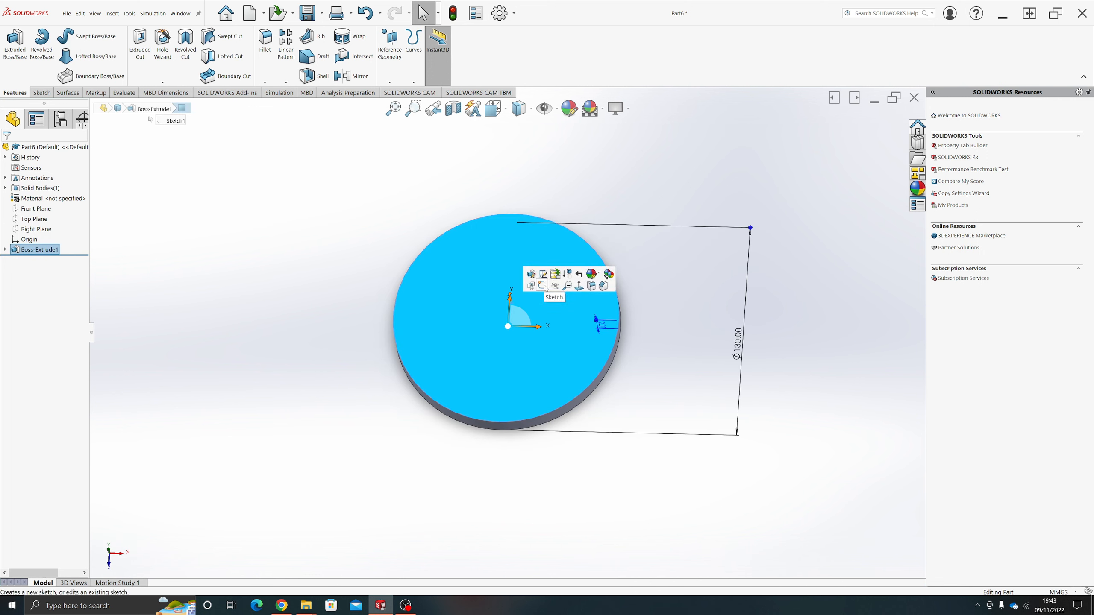
{"action": "left_click", "coordinate": [833, 384]}
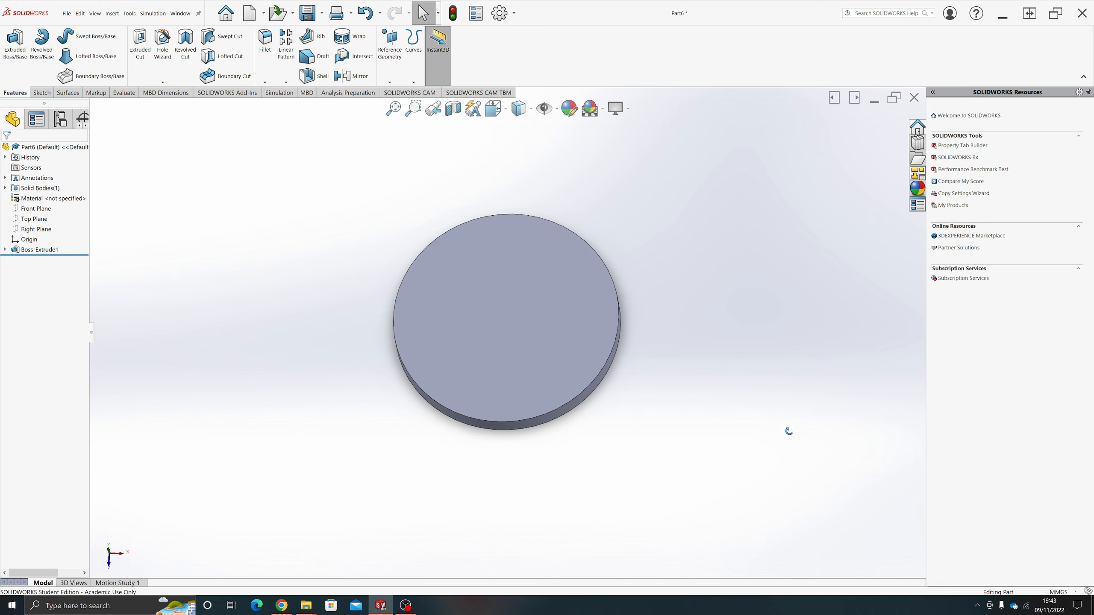
{"action": "middle_click_drag", "start_coordinate": [788, 431], "coordinate": [795, 342]}
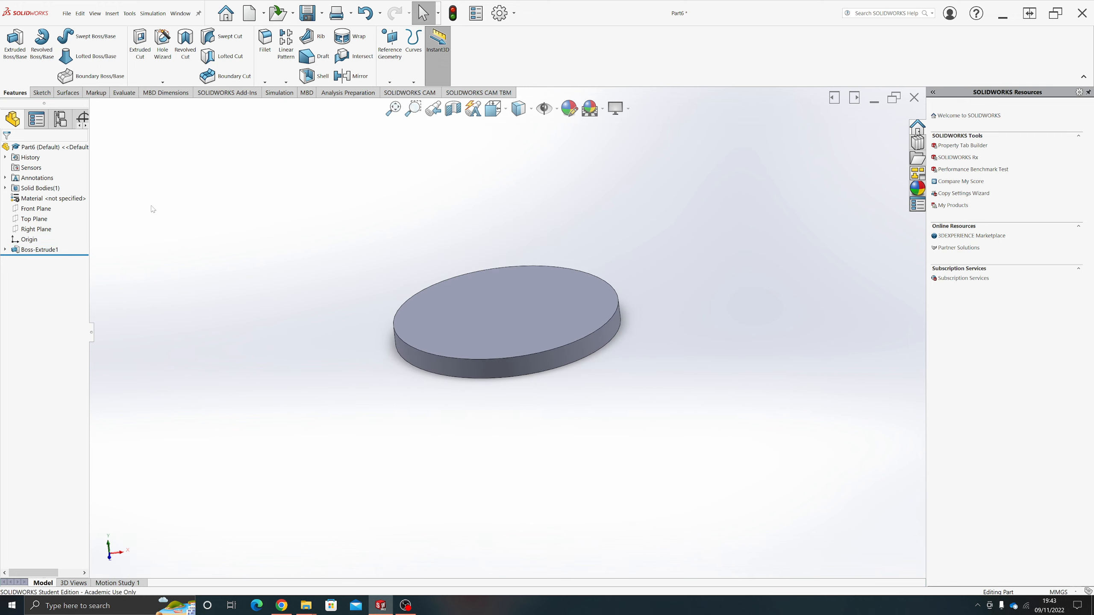
Step: Start a sketch on the Right Plane and orient the view normal to it
{"action": "left_click", "coordinate": [41, 231]}
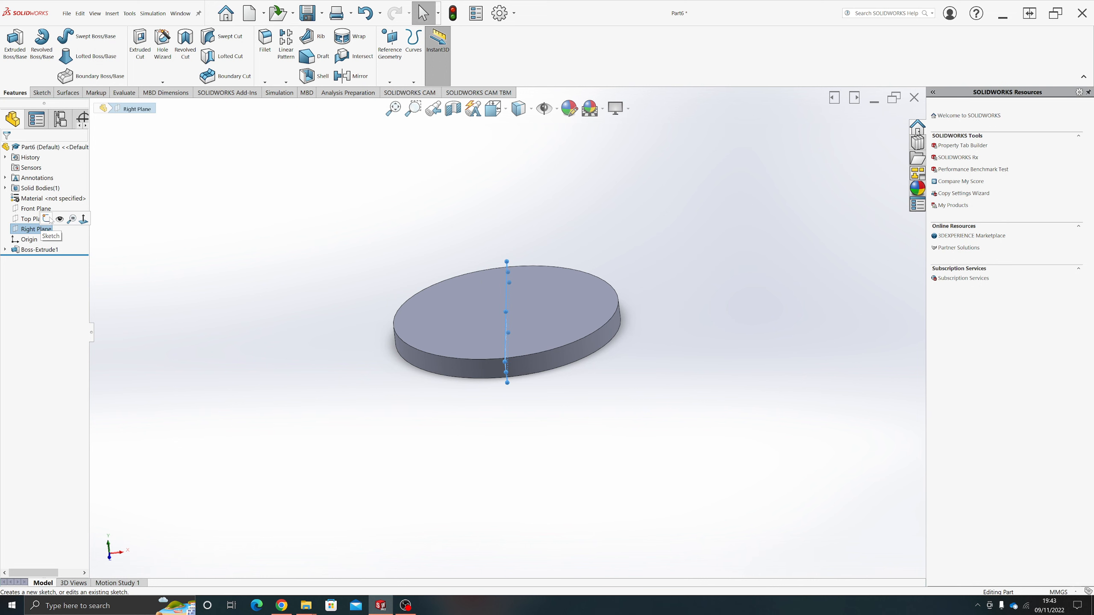
{"action": "left_click", "coordinate": [46, 218]}
{"action": "key", "text": "space"}
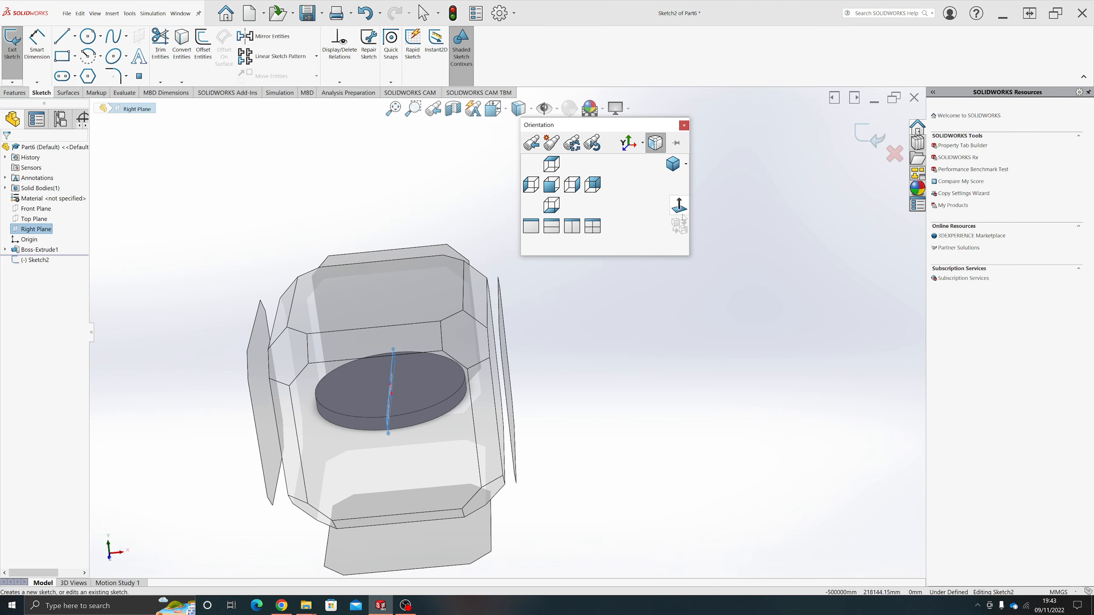
{"action": "left_click", "coordinate": [679, 206]}
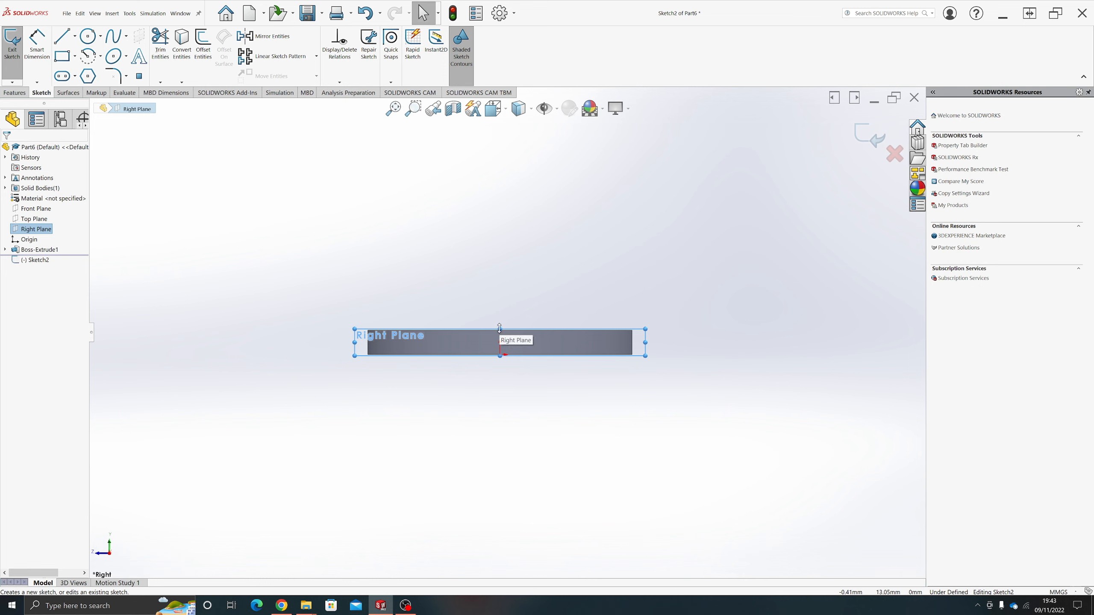
Step: Stretch the upper border of the displayed Right Plane well above the disc
{"action": "left_click_drag", "start_coordinate": [499, 329], "coordinate": [525, 92]}
{"action": "scroll", "coordinate": [532, 149], "scroll_direction": "up", "scroll_amount": 3}
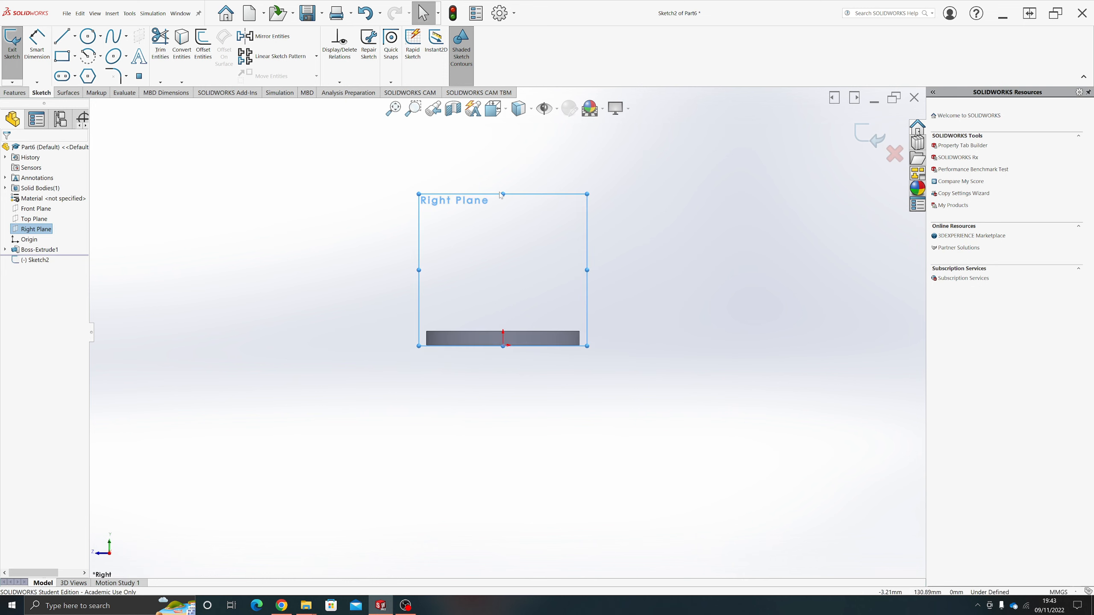
{"action": "left_click_drag", "start_coordinate": [503, 194], "coordinate": [504, 114]}
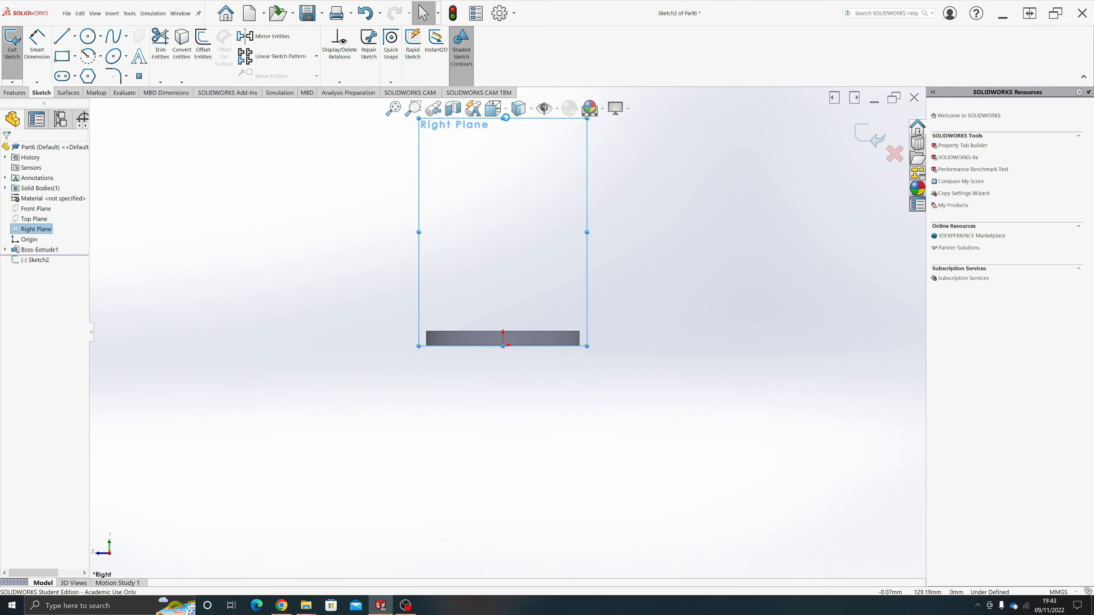
{"action": "scroll", "coordinate": [513, 167], "scroll_direction": "up", "scroll_amount": 3}
{"action": "left_click_drag", "start_coordinate": [504, 208], "coordinate": [505, 166]}
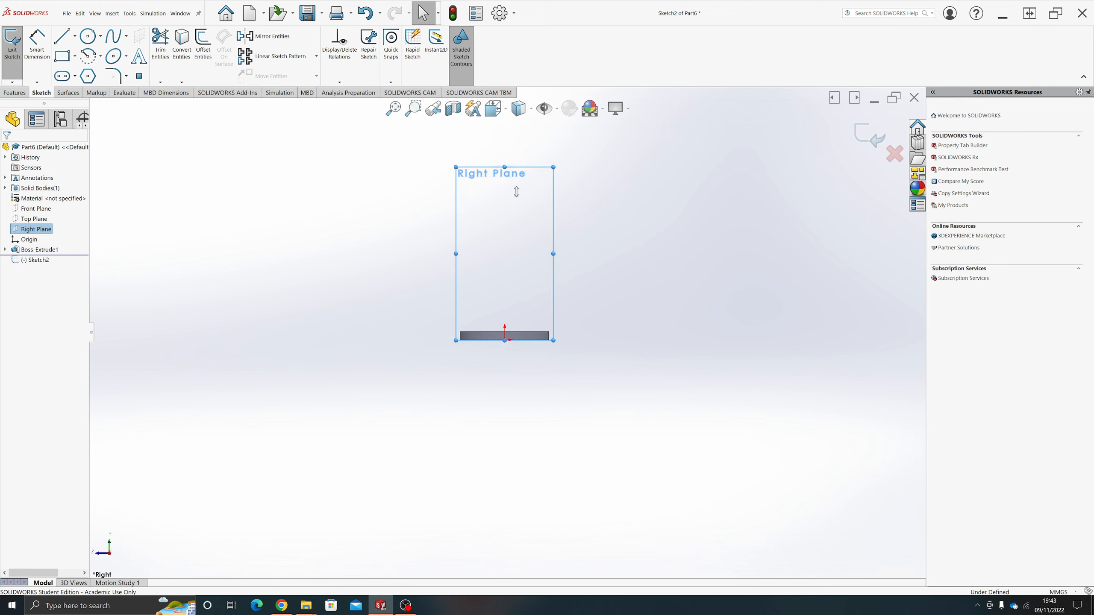
{"action": "scroll", "coordinate": [505, 229], "scroll_direction": "down", "scroll_amount": 4}
{"action": "scroll", "coordinate": [528, 302], "scroll_direction": "up", "scroll_amount": 1}
{"action": "scroll", "coordinate": [527, 302], "scroll_direction": "down", "scroll_amount": 1}
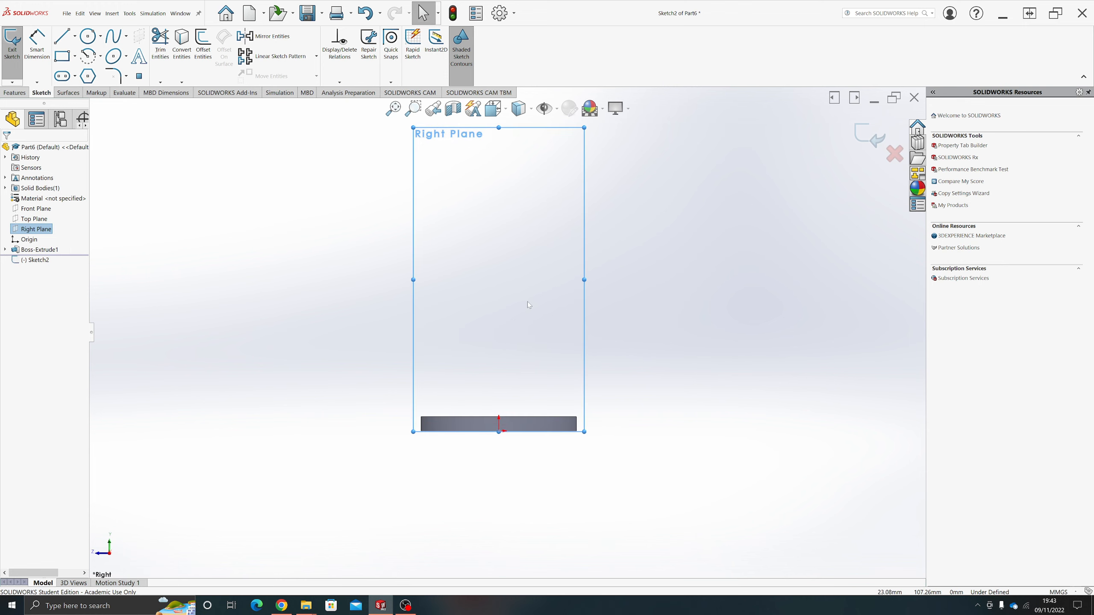
Step: Draw a vertical construction line about 182 mm long upward from the midpoint of the disc's top edge
{"action": "left_click", "coordinate": [63, 36]}
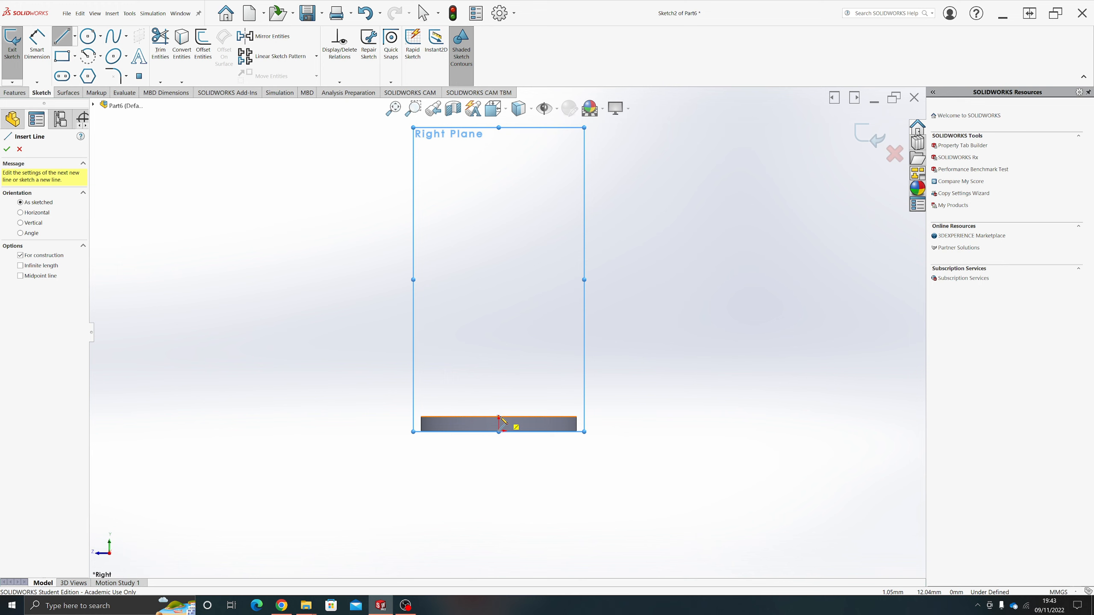
{"action": "scroll", "coordinate": [501, 420], "scroll_direction": "down", "scroll_amount": 4}
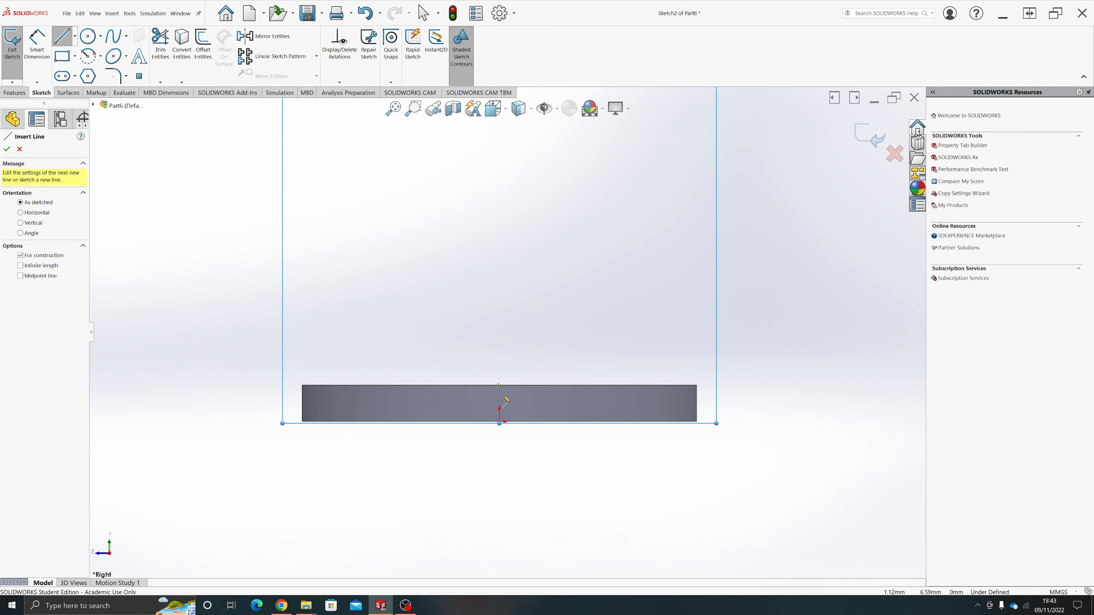
{"action": "left_click", "coordinate": [500, 385]}
{"action": "scroll", "coordinate": [529, 325], "scroll_direction": "up", "scroll_amount": 5}
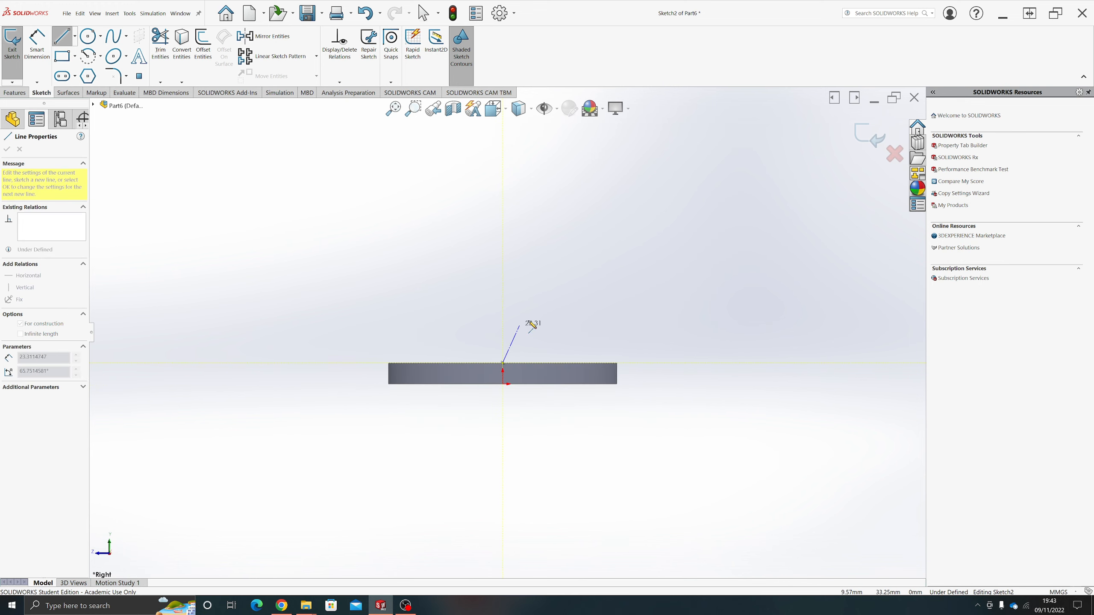
{"action": "left_click", "coordinate": [519, 165]}
{"action": "key", "text": "Escape"}
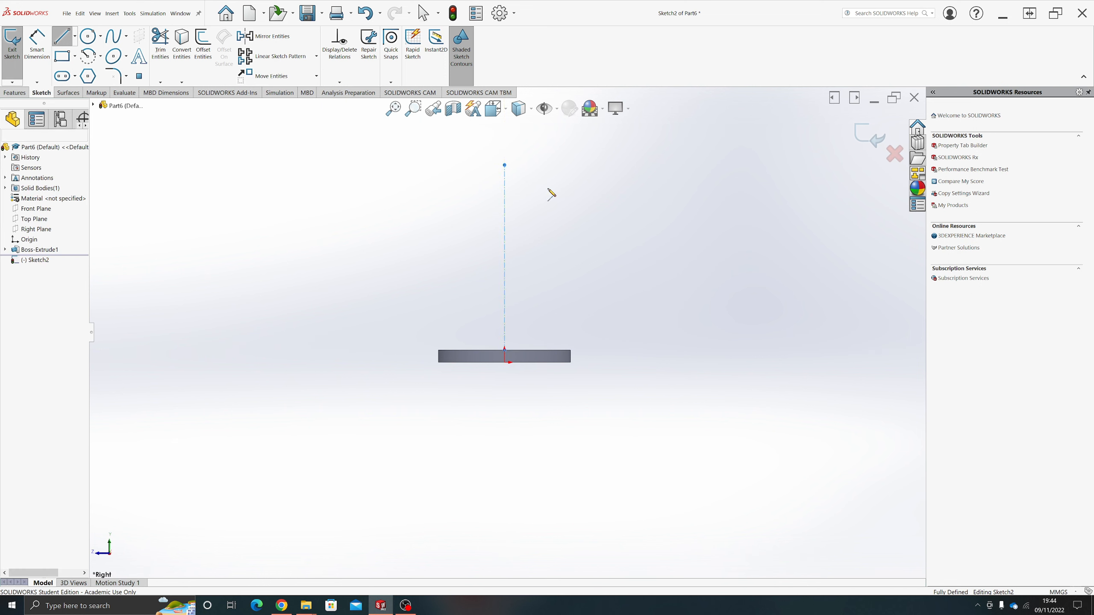
Step: Dimension the vertical construction line's length as 350 mm
{"action": "left_click", "coordinate": [37, 43]}
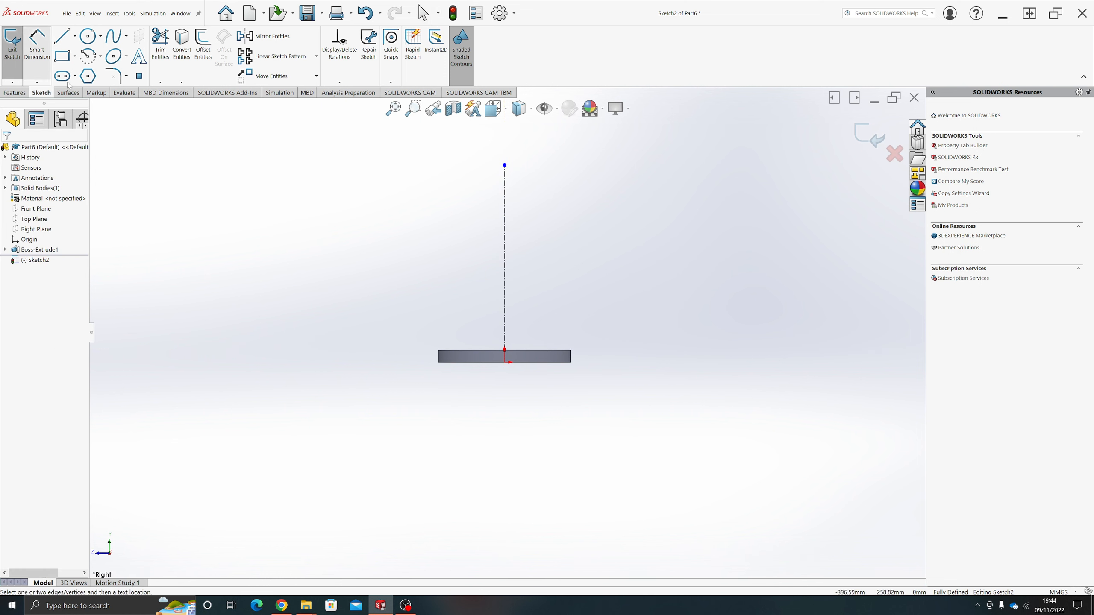
{"action": "left_click", "coordinate": [506, 268]}
{"action": "left_click", "coordinate": [558, 266]}
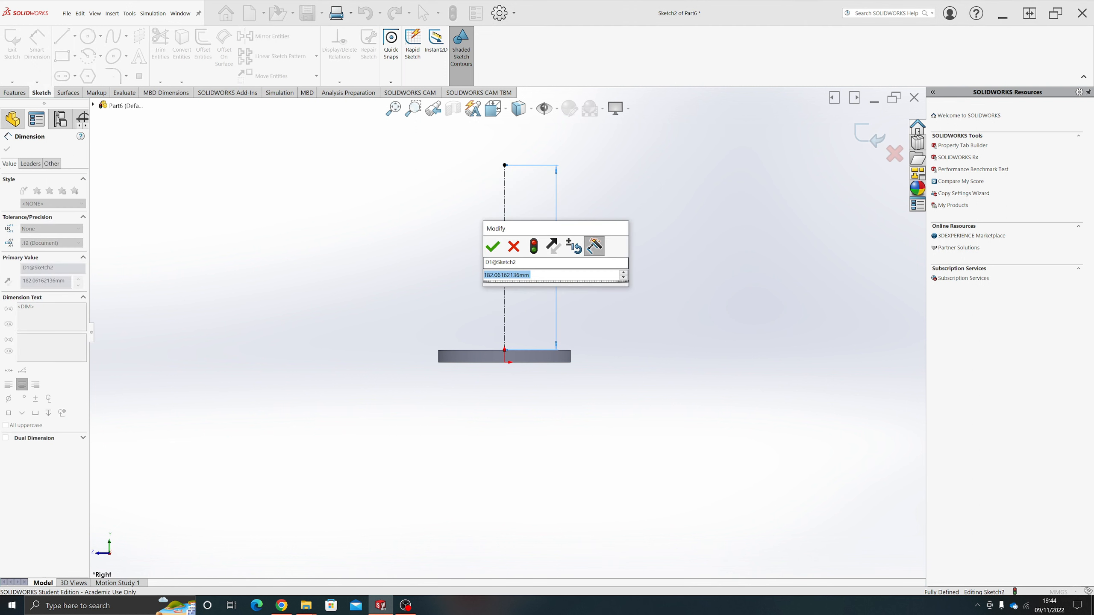
{"action": "type", "text": "350"}
{"action": "key", "text": "Return"}
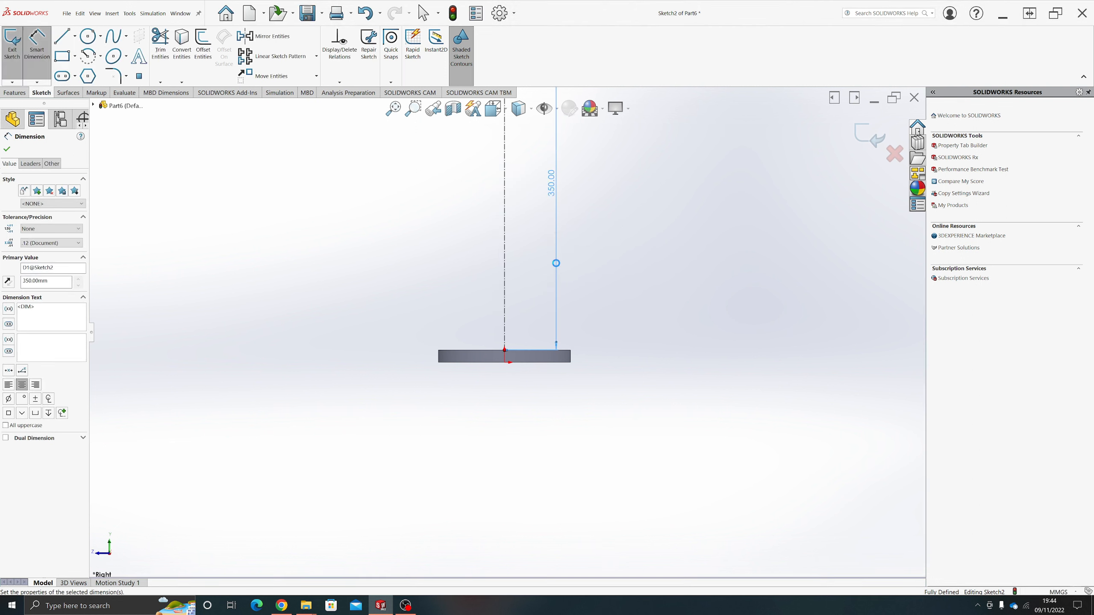
Step: Examine the dimensioned centreline above the disc from several angles and return the view to normal to the sketch plane
{"action": "key", "text": "f"}
{"action": "scroll", "coordinate": [558, 268], "scroll_direction": "down", "scroll_amount": 1}
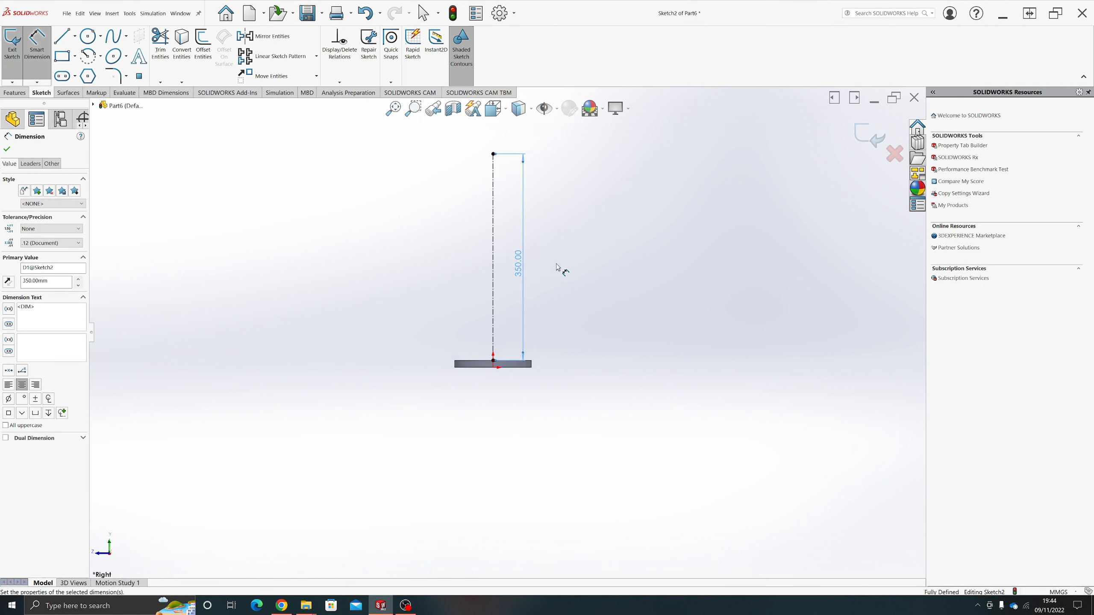
{"action": "scroll", "coordinate": [560, 262], "scroll_direction": "down", "scroll_amount": 1}
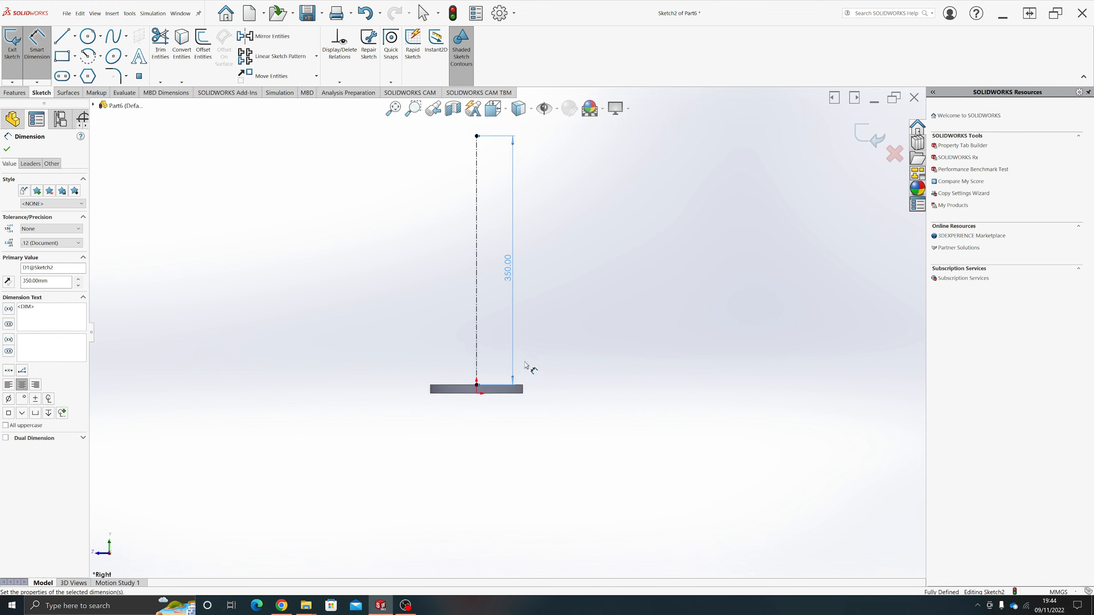
{"action": "middle_click_drag", "start_coordinate": [508, 378], "coordinate": [501, 403]}
{"action": "scroll", "coordinate": [473, 298], "scroll_direction": "up", "scroll_amount": 1}
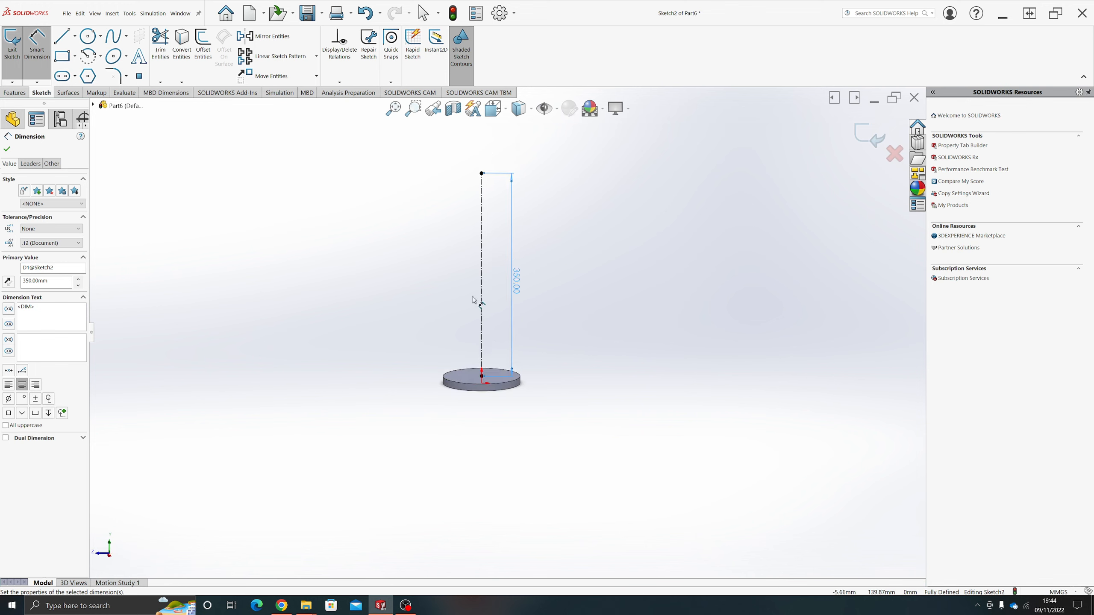
{"action": "scroll", "coordinate": [499, 286], "scroll_direction": "down", "scroll_amount": 2}
{"action": "middle_click_drag", "start_coordinate": [503, 265], "coordinate": [510, 239]}
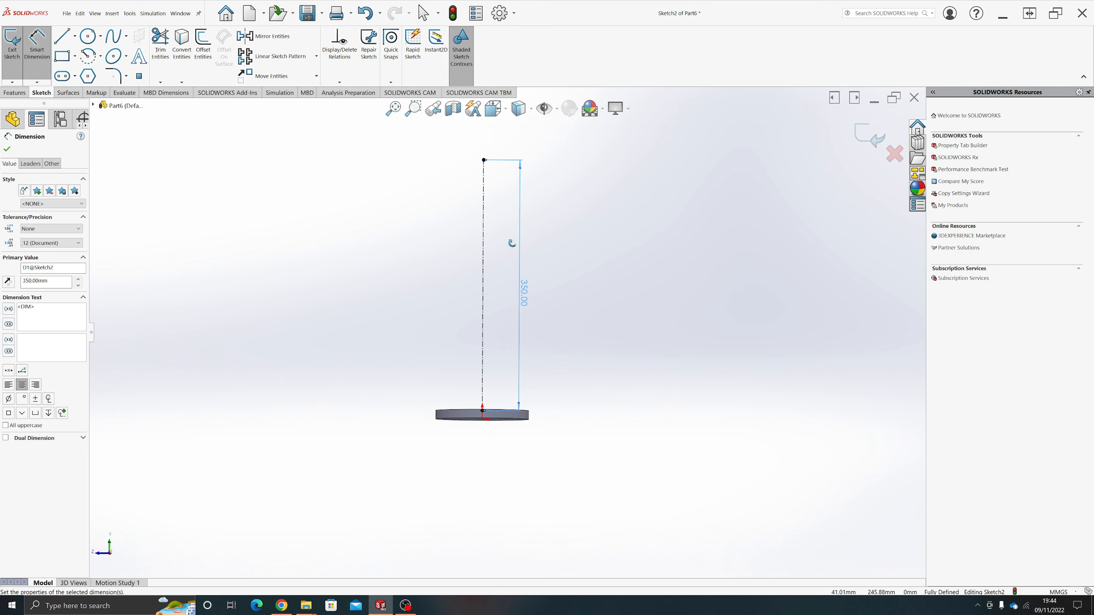
{"action": "key", "text": "space"}
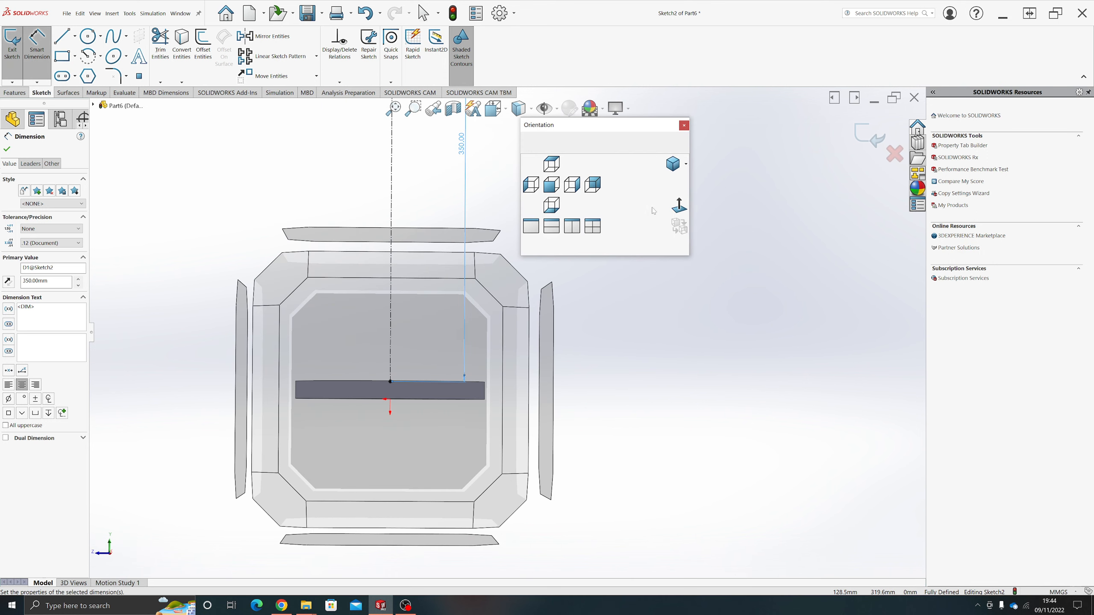
{"action": "left_click", "coordinate": [678, 206]}
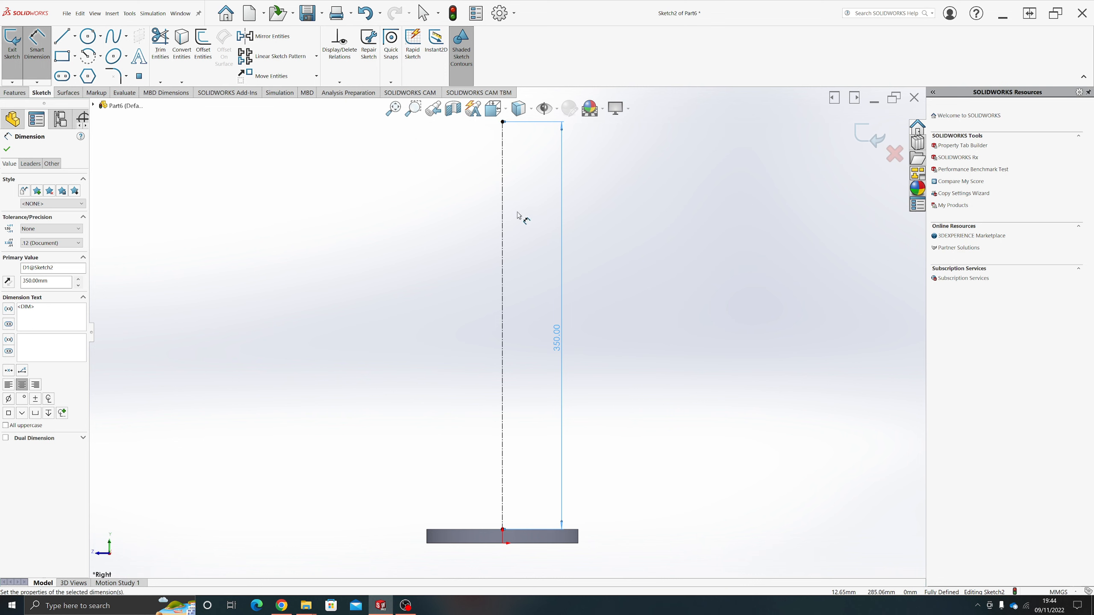
Step: Draw a gently waved multi-point spline from the centreline's top endpoint down to the disc's top edge, ending about 15 mm from the centreline
{"action": "left_click", "coordinate": [114, 38]}
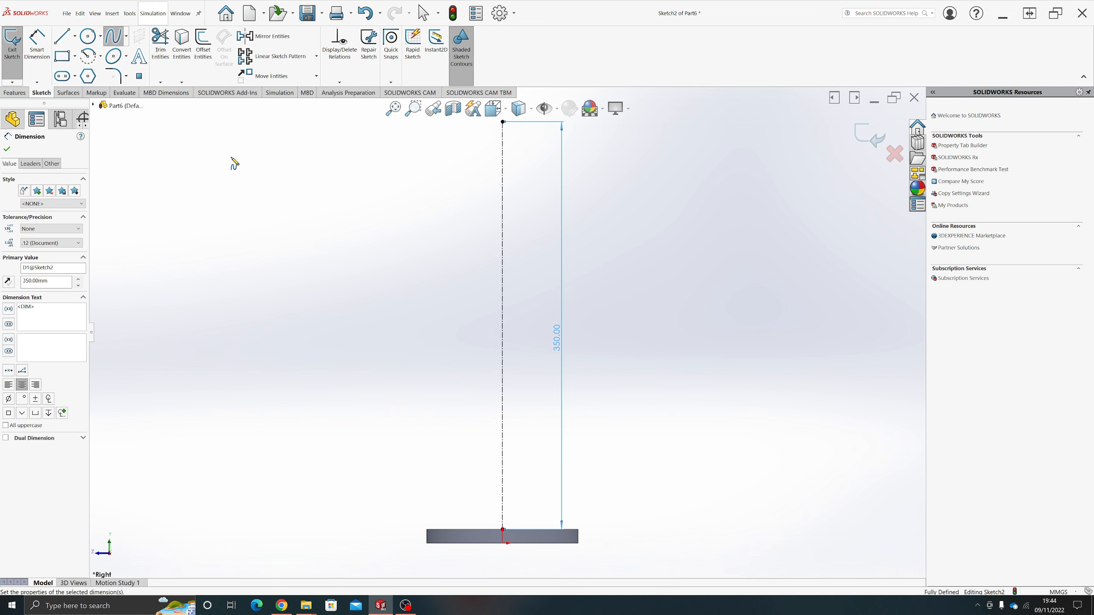
{"action": "left_click", "coordinate": [502, 123]}
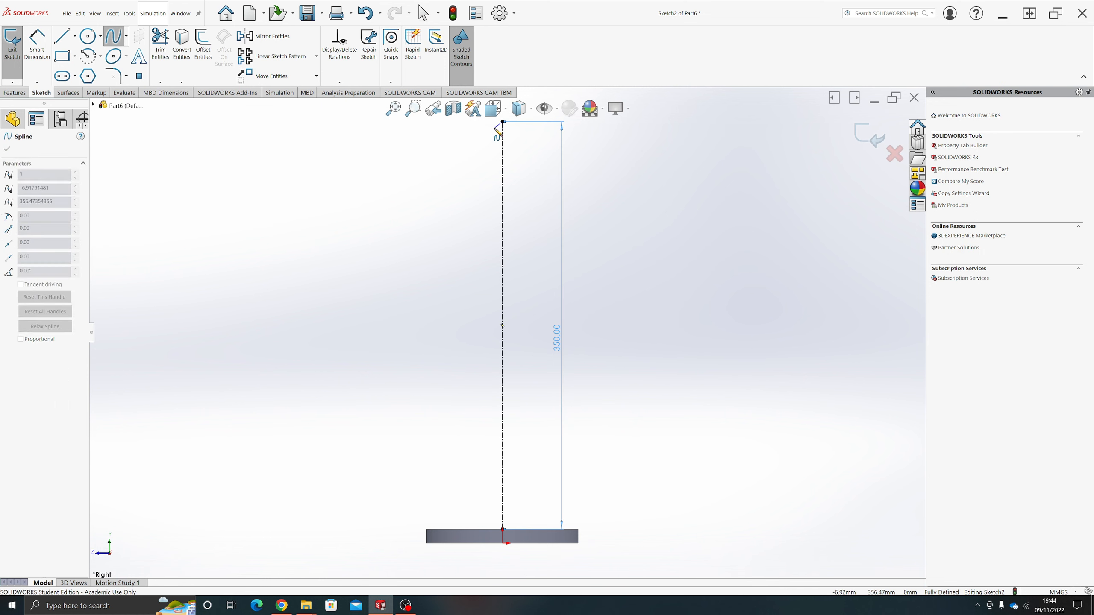
{"action": "left_click", "coordinate": [493, 144]}
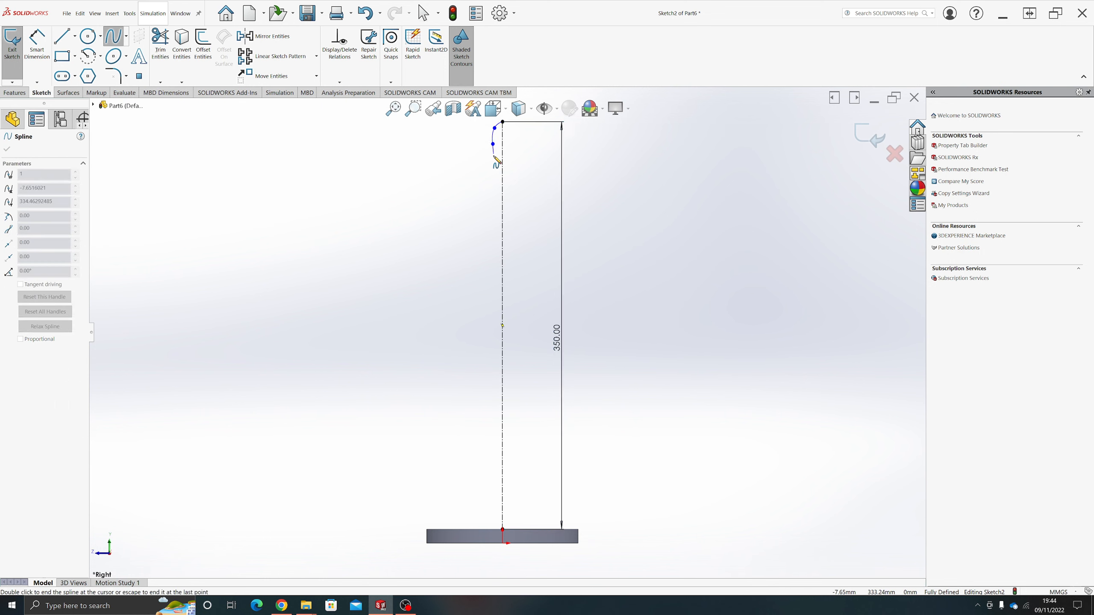
{"action": "left_click", "coordinate": [495, 160]}
{"action": "left_click", "coordinate": [492, 200]}
{"action": "left_click", "coordinate": [478, 289]}
{"action": "left_click", "coordinate": [484, 421]}
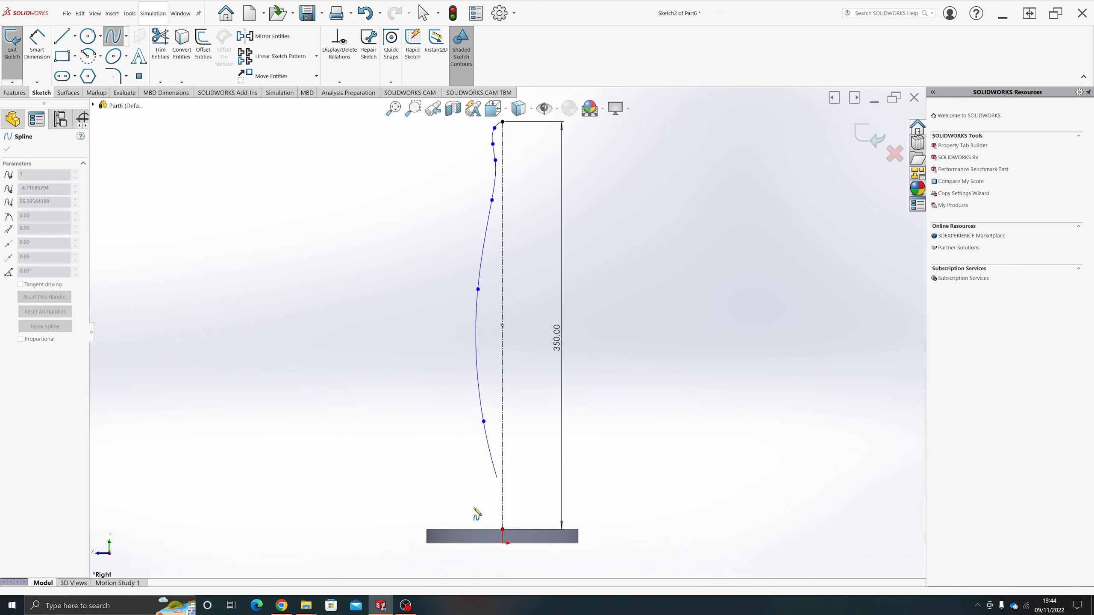
{"action": "scroll", "coordinate": [476, 510], "scroll_direction": "down", "scroll_amount": 5}
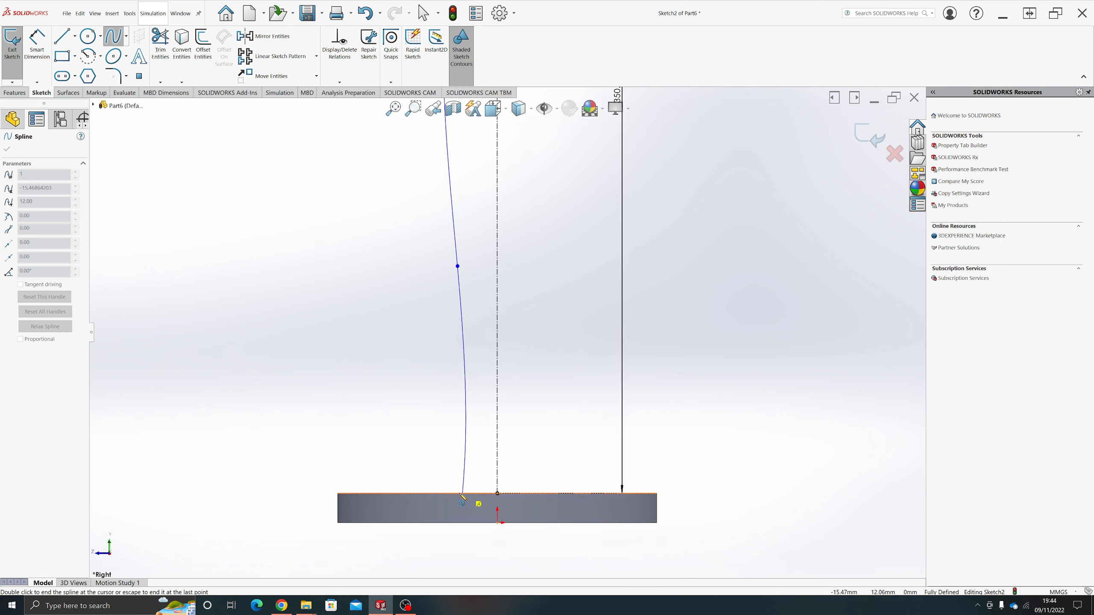
{"action": "double_click", "coordinate": [459, 494]}
{"action": "scroll", "coordinate": [507, 323], "scroll_direction": "up", "scroll_amount": 5}
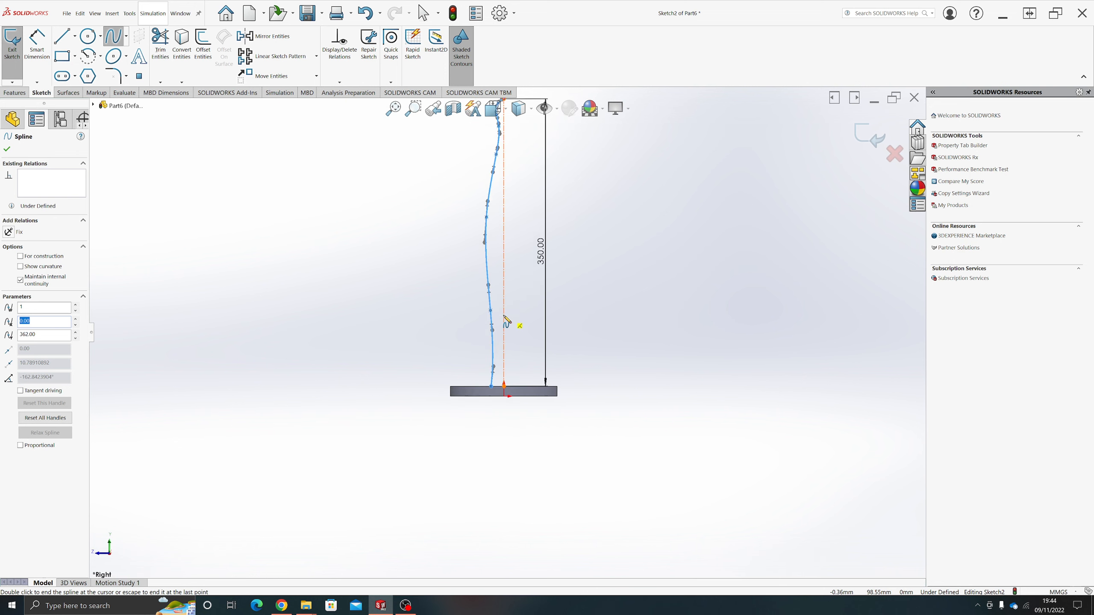
{"action": "scroll", "coordinate": [506, 298], "scroll_direction": "down", "scroll_amount": 2}
{"action": "key", "text": "Escape"}
{"action": "scroll", "coordinate": [507, 323], "scroll_direction": "up", "scroll_amount": 3}
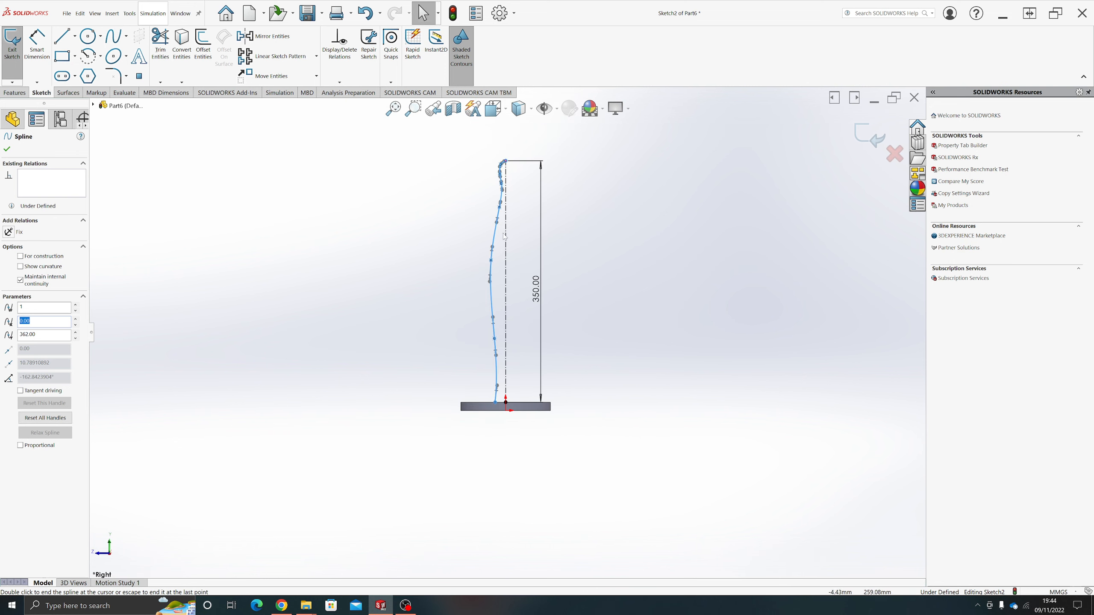
{"action": "scroll", "coordinate": [491, 263], "scroll_direction": "down", "scroll_amount": 2}
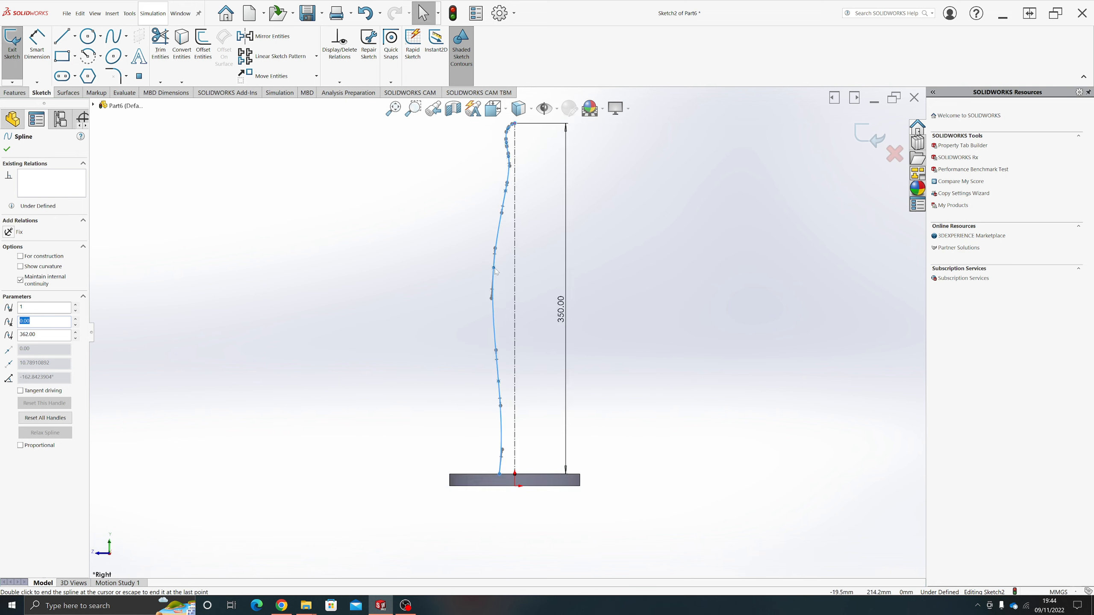
Step: Reshape the spline by moving its mid-height point to about 14.7 mm and the point above to about 9.3 mm from the centreline
{"action": "left_click", "coordinate": [494, 269]}
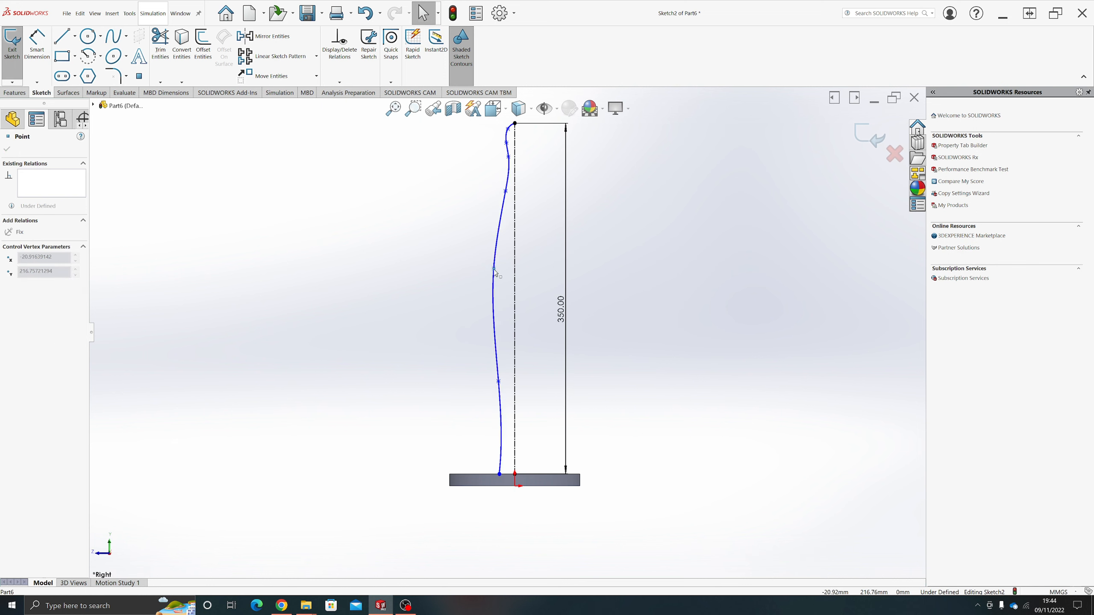
{"action": "left_click_drag", "start_coordinate": [494, 269], "coordinate": [496, 269]}
{"action": "left_click", "coordinate": [505, 196]}
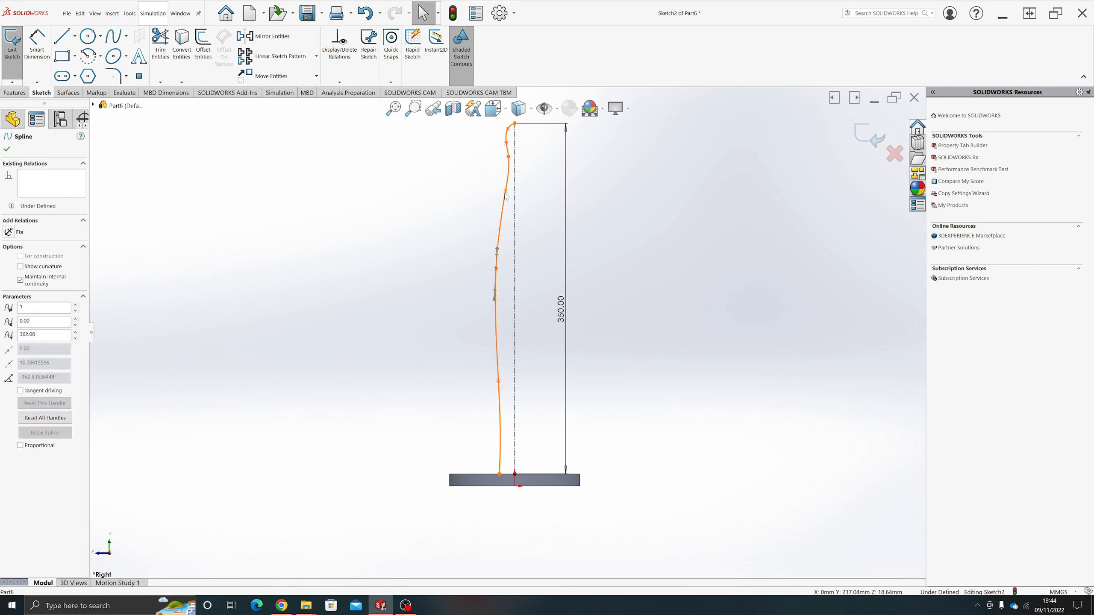
{"action": "left_click_drag", "start_coordinate": [500, 196], "coordinate": [505, 191]}
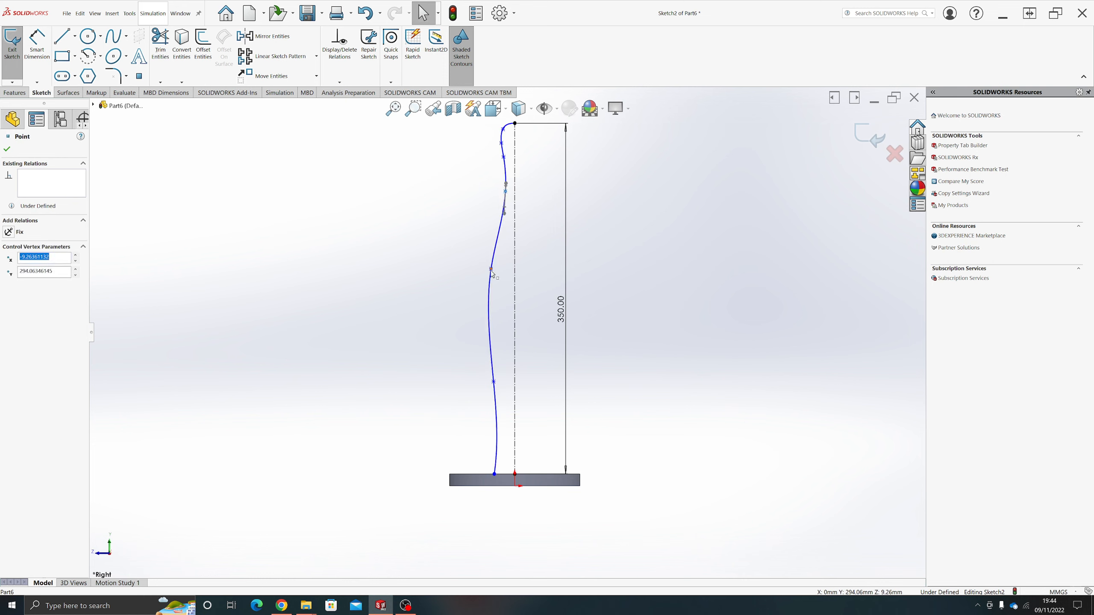
{"action": "left_click_drag", "start_coordinate": [491, 270], "coordinate": [500, 270]}
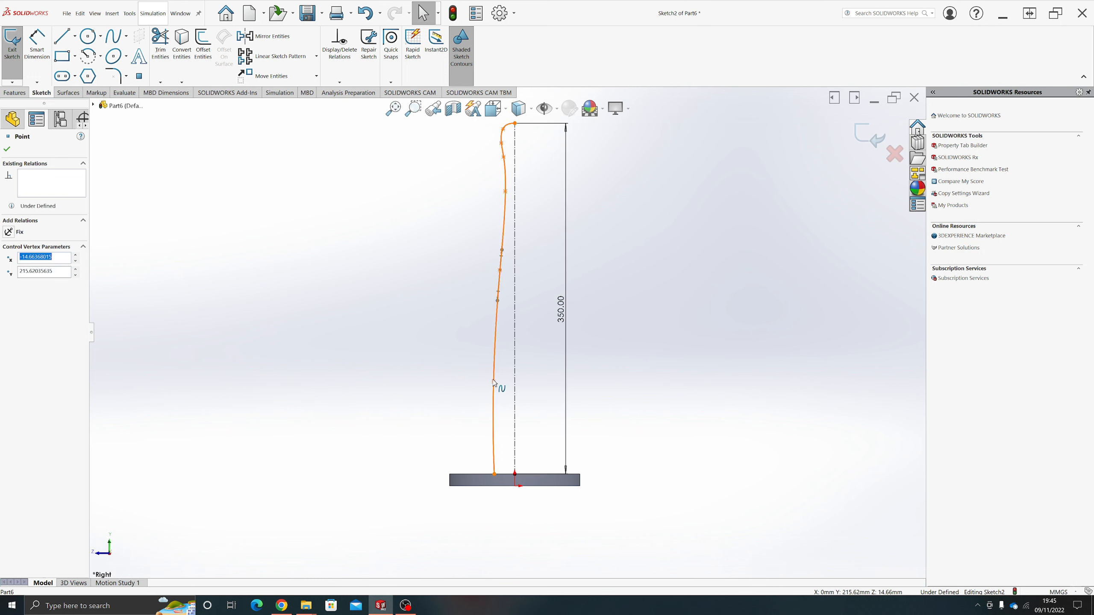
Step: Move the spline's bottom endpoint along the disc's top edge to about 12 mm from the centreline and pull the point above it inward
{"action": "left_click", "coordinate": [494, 387]}
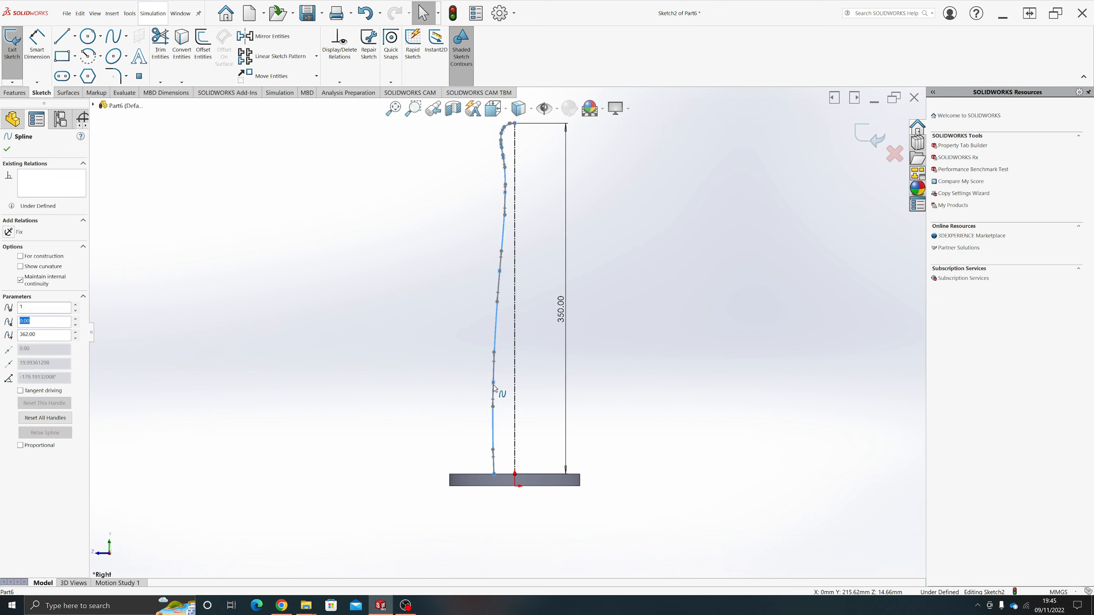
{"action": "left_click_drag", "start_coordinate": [495, 476], "coordinate": [518, 484]}
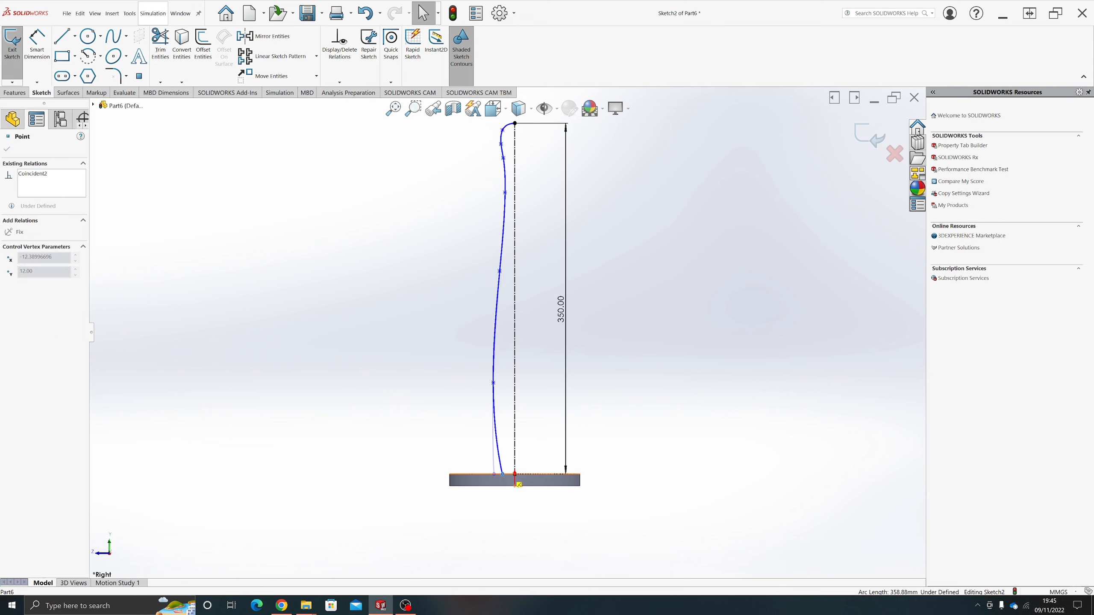
{"action": "left_click", "coordinate": [493, 388]}
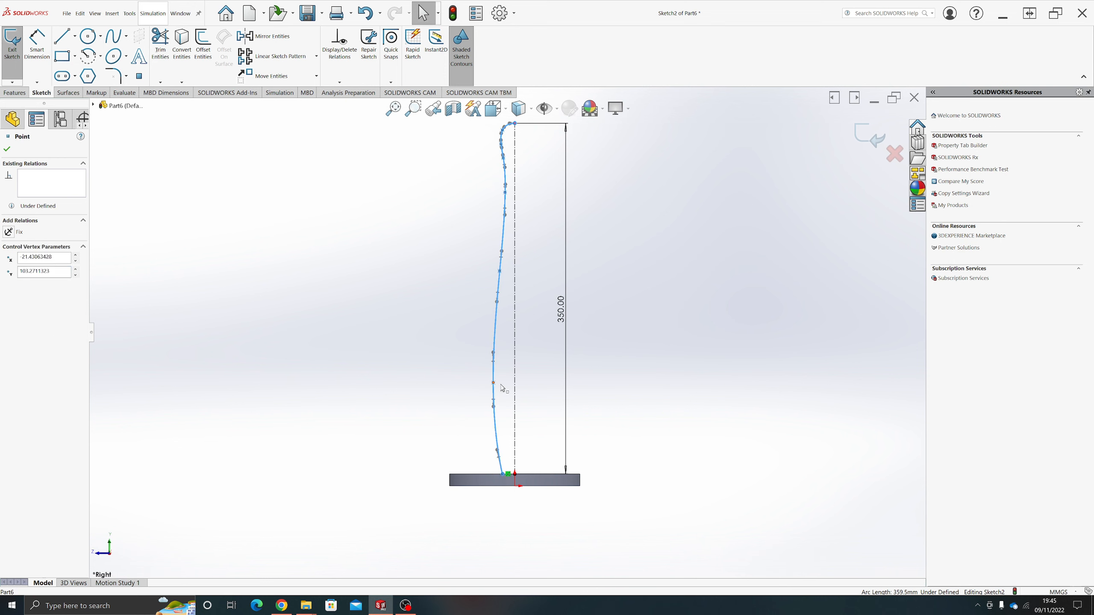
{"action": "left_click_drag", "start_coordinate": [494, 387], "coordinate": [500, 389]}
{"action": "left_click", "coordinate": [498, 345]}
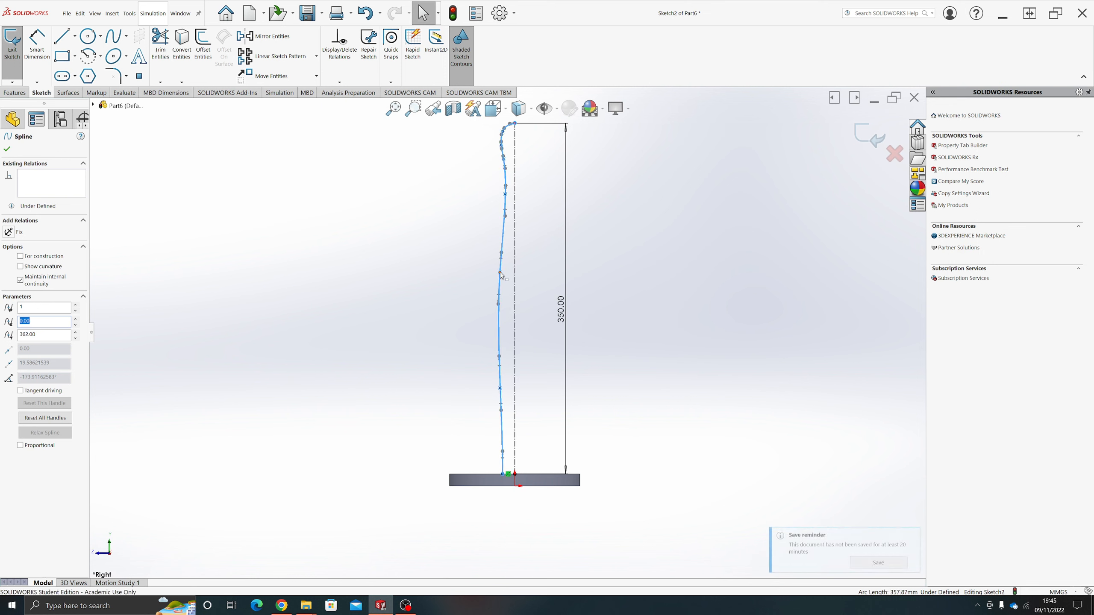
Step: Straighten the spline by moving its upper, middle and lower shaft points to about 11.3, 12.1 and 12.7 mm from the centreline
{"action": "mouse_move", "coordinate": [500, 272]}
{"action": "left_mouse_down"}
{"action": "mouse_move", "coordinate": [510, 272]}
{"action": "mouse_move", "coordinate": [494, 273]}
{"action": "left_mouse_up"}
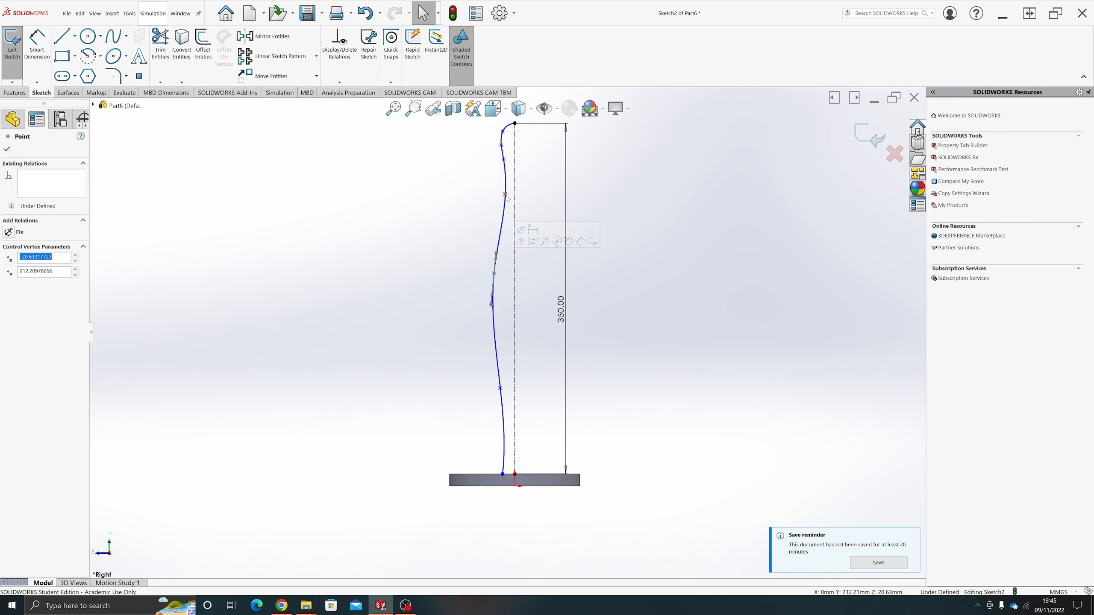
{"action": "left_click_drag", "start_coordinate": [505, 195], "coordinate": [505, 197]}
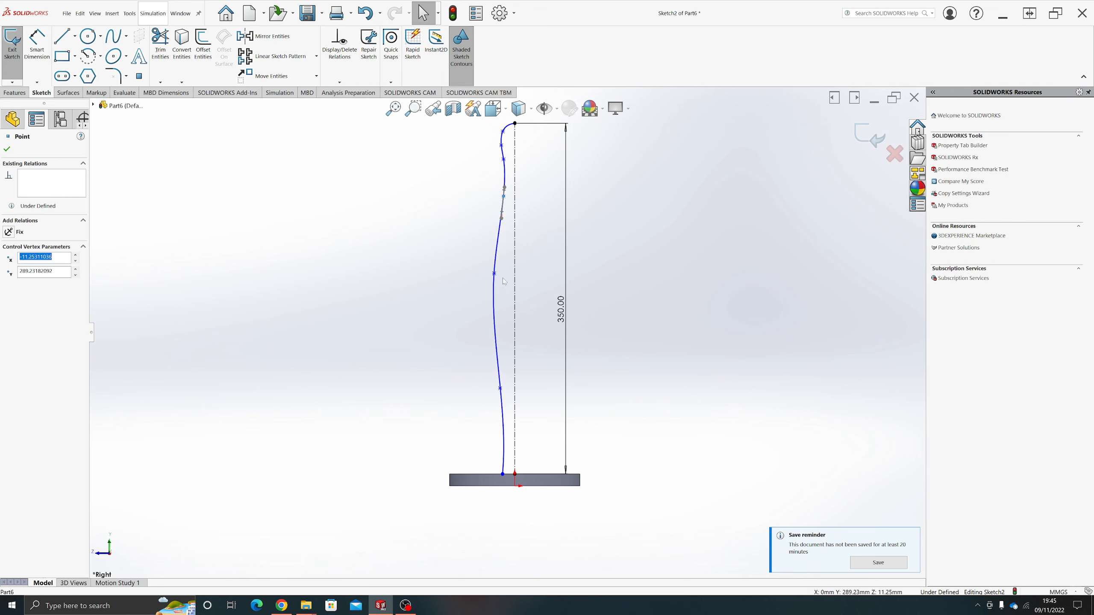
{"action": "left_click_drag", "start_coordinate": [493, 273], "coordinate": [502, 274]}
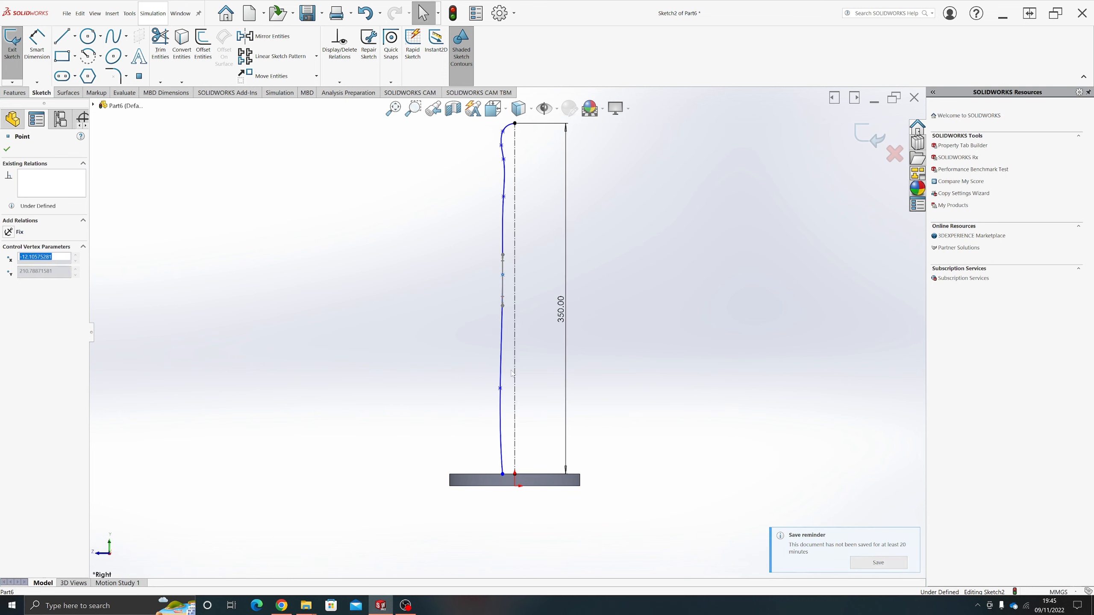
{"action": "left_click_drag", "start_coordinate": [506, 390], "coordinate": [507, 389]}
{"action": "scroll", "coordinate": [697, 344], "scroll_direction": "up", "scroll_amount": 1}
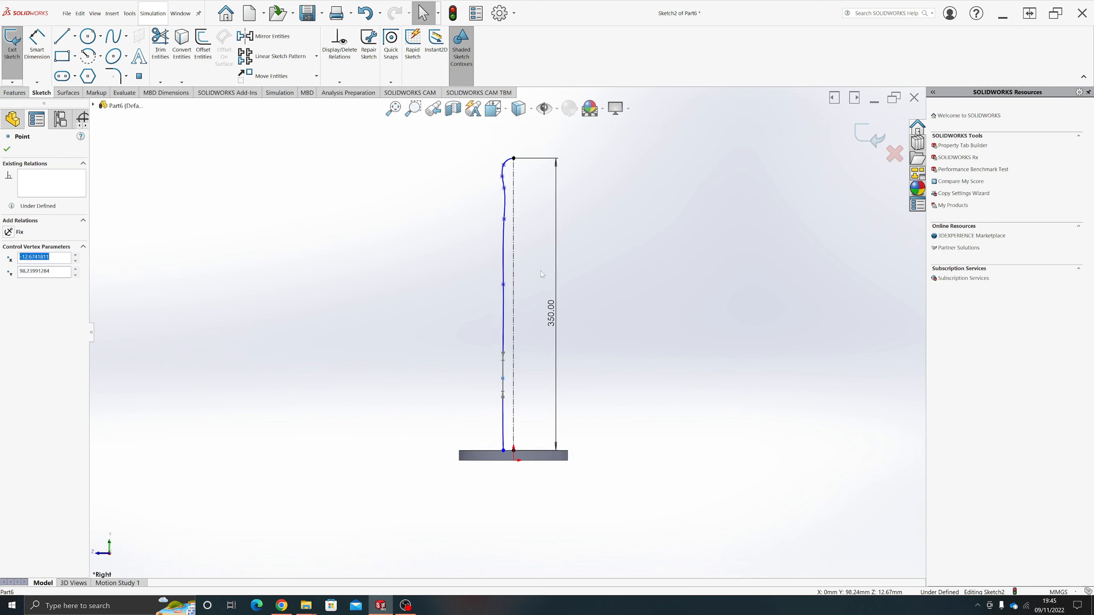
{"action": "scroll", "coordinate": [541, 271], "scroll_direction": "down", "scroll_amount": 1}
{"action": "left_click", "coordinate": [540, 271]}
{"action": "scroll", "coordinate": [443, 254], "scroll_direction": "up", "scroll_amount": 3}
Step: Revolve the spline profile 360 degrees about the centreline, automatically closing the open sketch and merging the result with the disc
{"action": "left_click", "coordinate": [14, 93]}
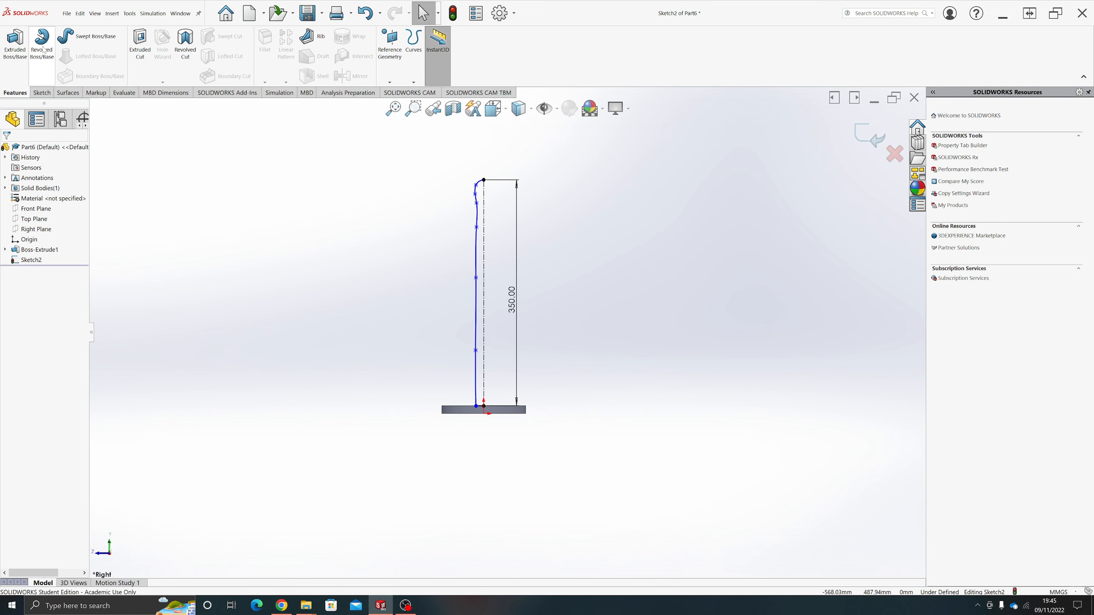
{"action": "left_click", "coordinate": [43, 51]}
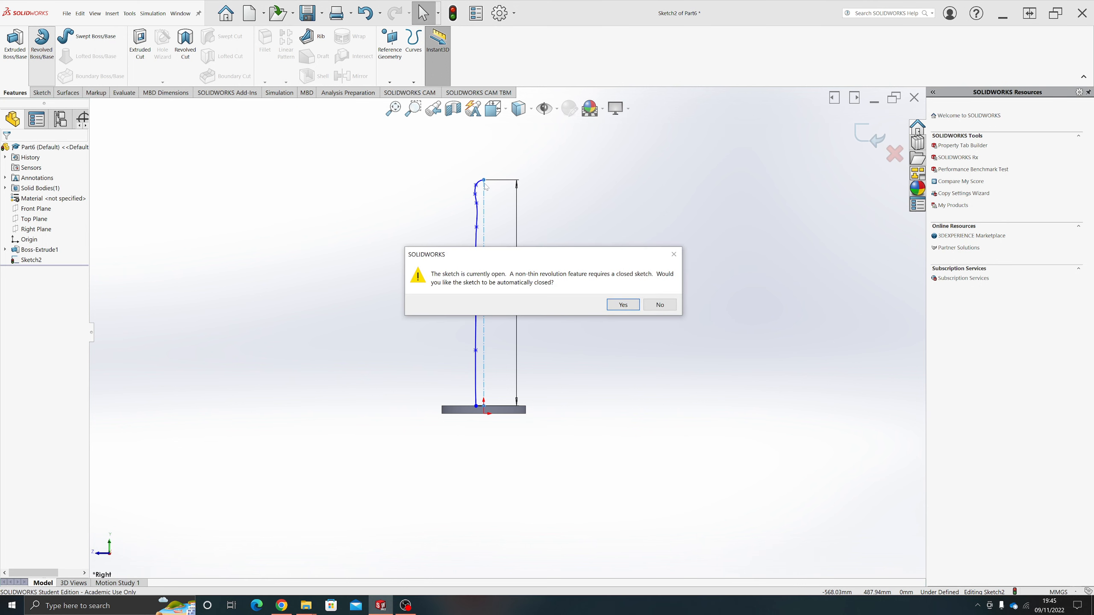
{"action": "left_click_drag", "start_coordinate": [549, 261], "coordinate": [714, 202]}
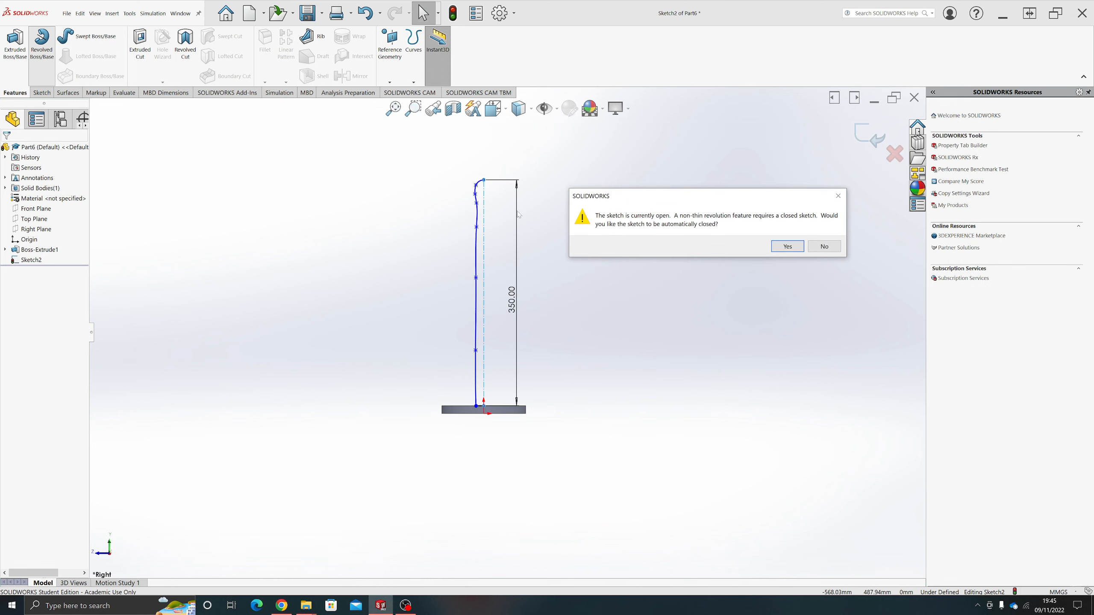
{"action": "left_click", "coordinate": [788, 252]}
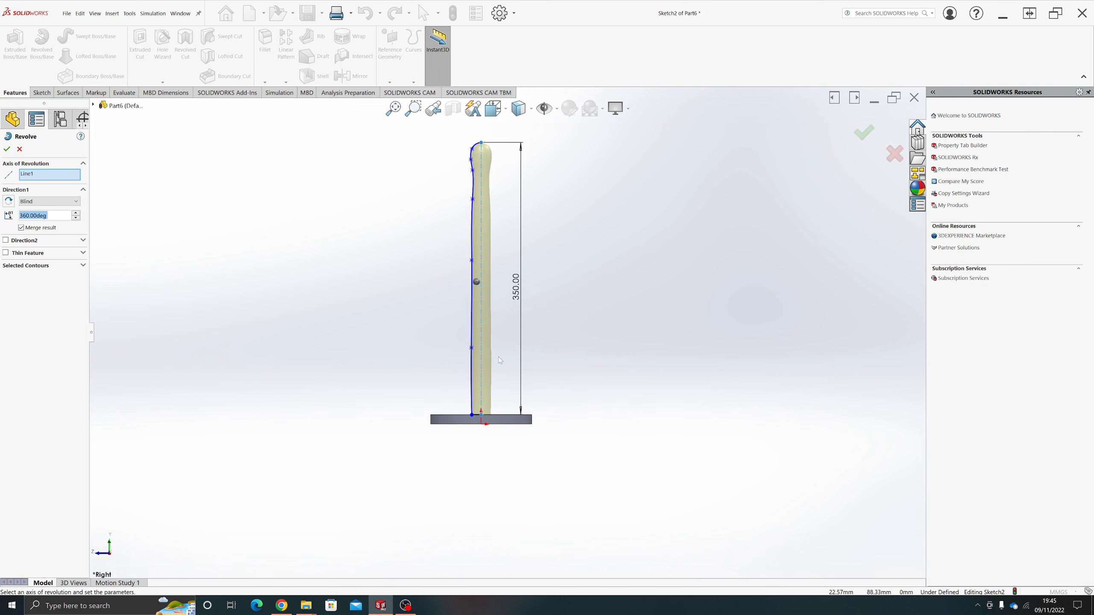
{"action": "scroll", "coordinate": [505, 425], "scroll_direction": "down", "scroll_amount": 8}
{"action": "scroll", "coordinate": [508, 388], "scroll_direction": "up", "scroll_amount": 10}
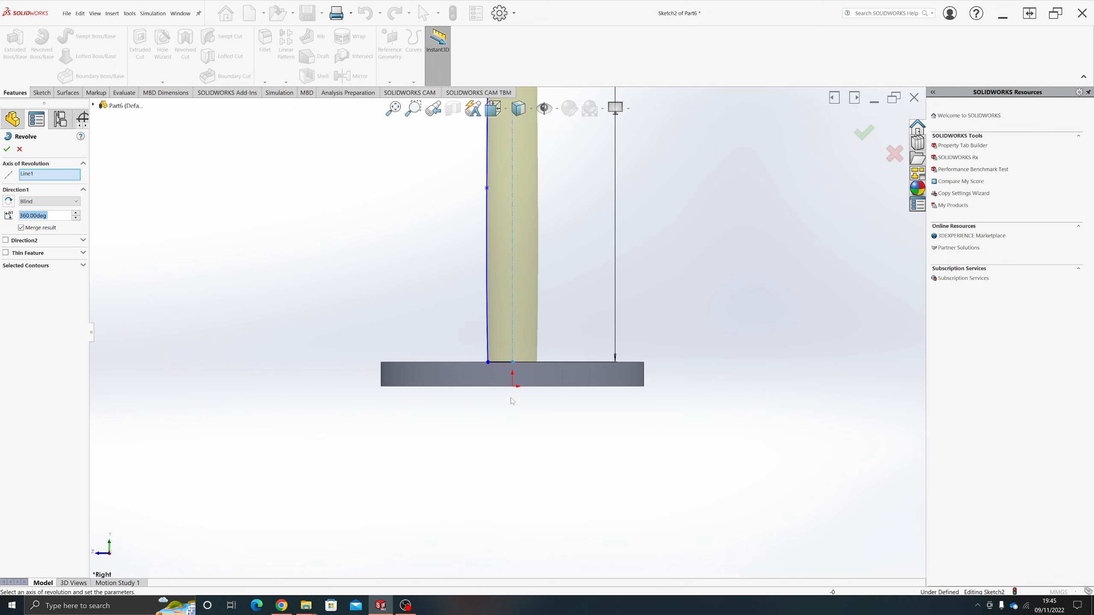
{"action": "scroll", "coordinate": [512, 236], "scroll_direction": "down", "scroll_amount": 8}
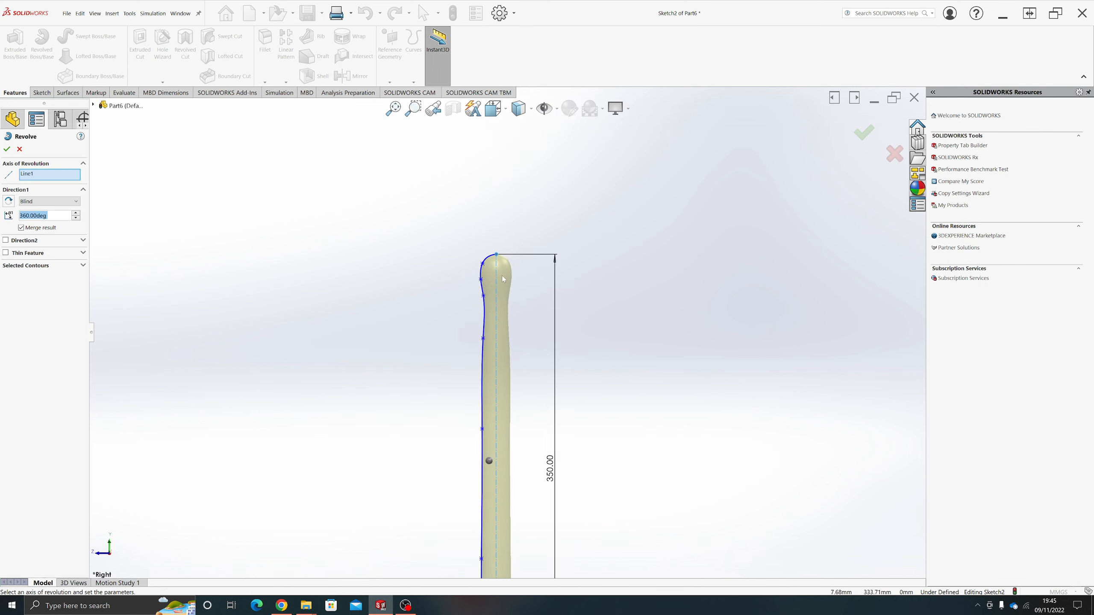
{"action": "scroll", "coordinate": [496, 282], "scroll_direction": "up", "scroll_amount": 5}
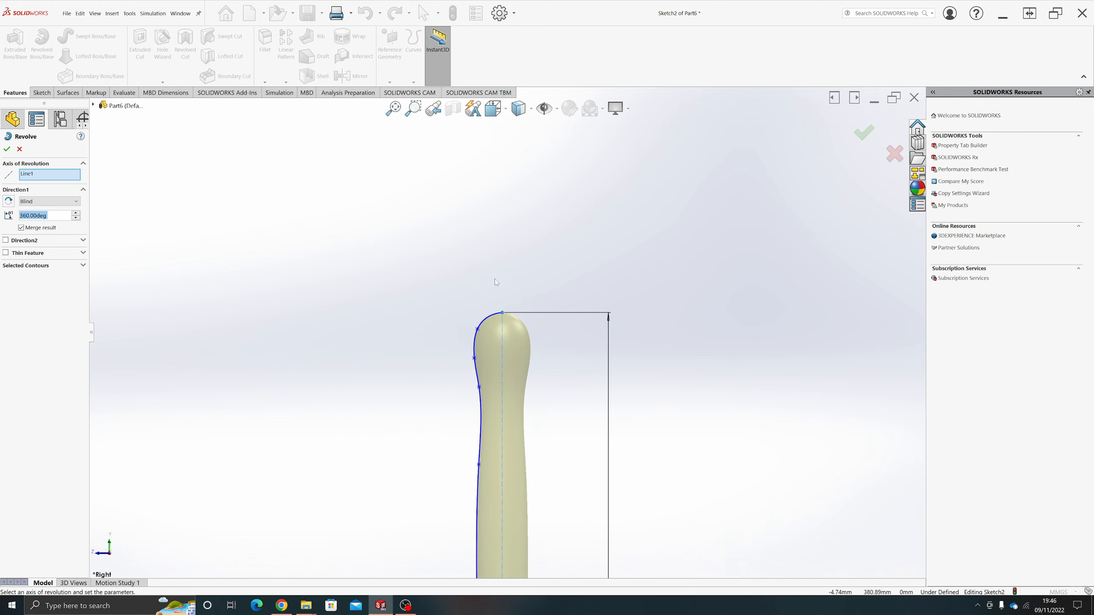
{"action": "scroll", "coordinate": [535, 425], "scroll_direction": "up", "scroll_amount": 5}
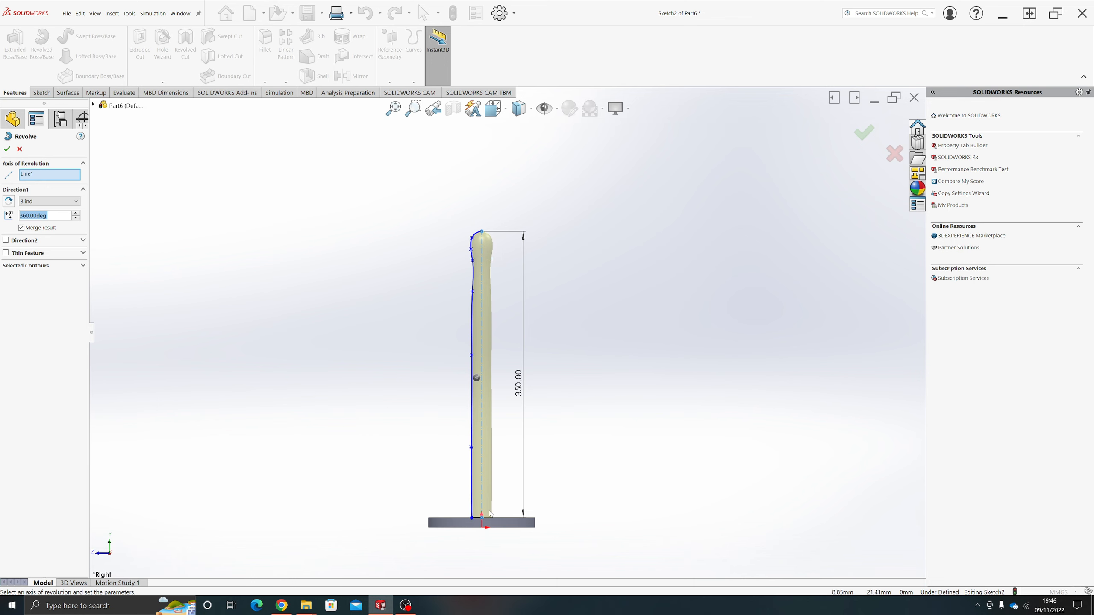
{"action": "mouse_move", "coordinate": [506, 300]}
{"action": "middle_mouse_down"}
{"action": "mouse_move", "coordinate": [508, 338]}
{"action": "mouse_move", "coordinate": [505, 313]}
{"action": "middle_mouse_up"}
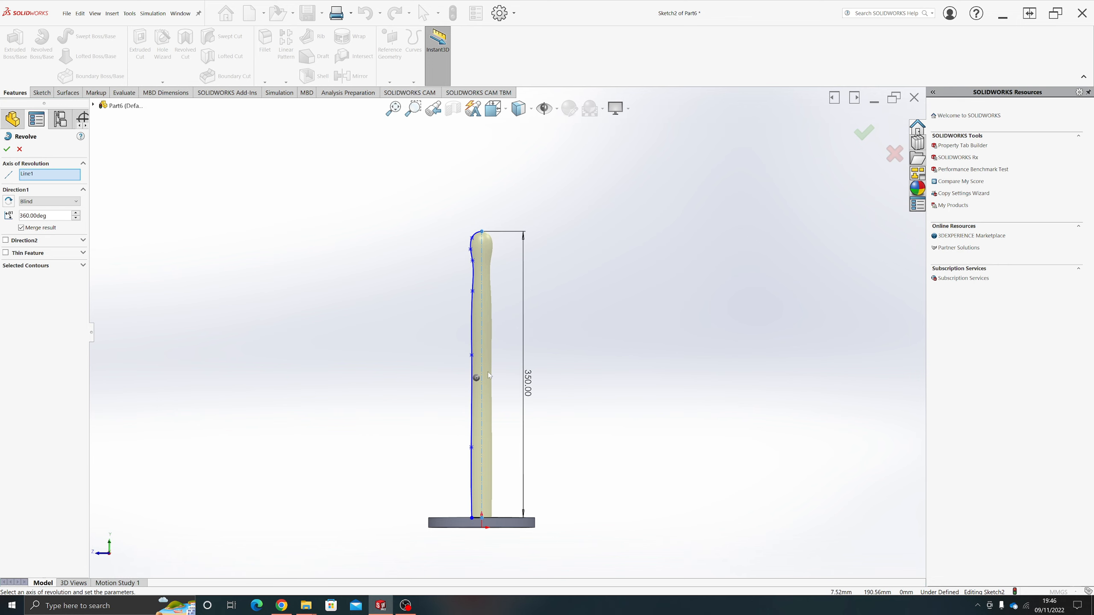
{"action": "scroll", "coordinate": [477, 297], "scroll_direction": "down", "scroll_amount": 1}
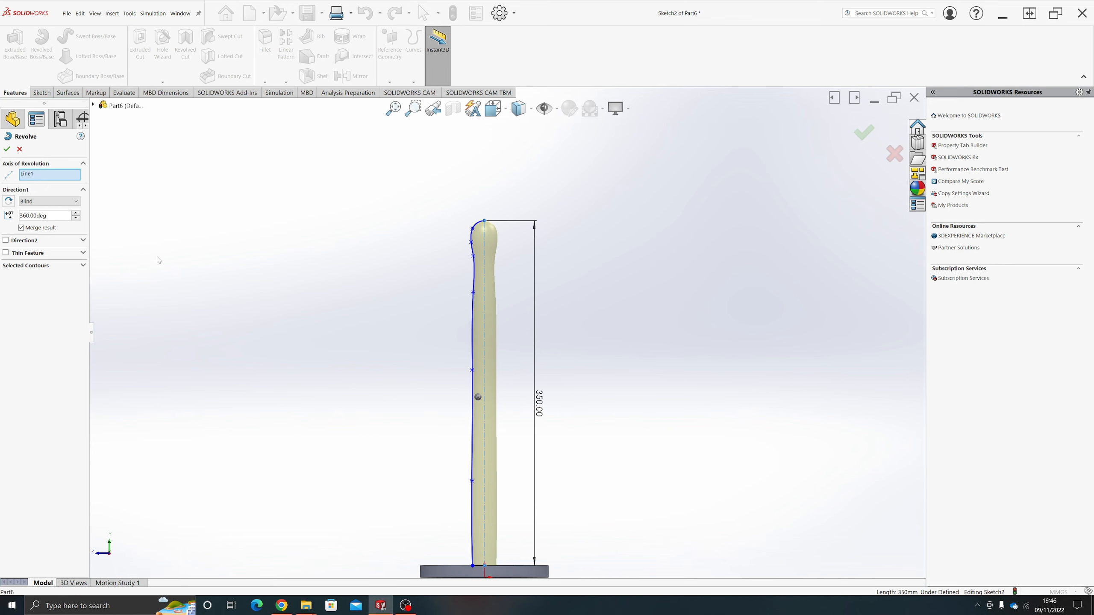
{"action": "left_click", "coordinate": [7, 150]}
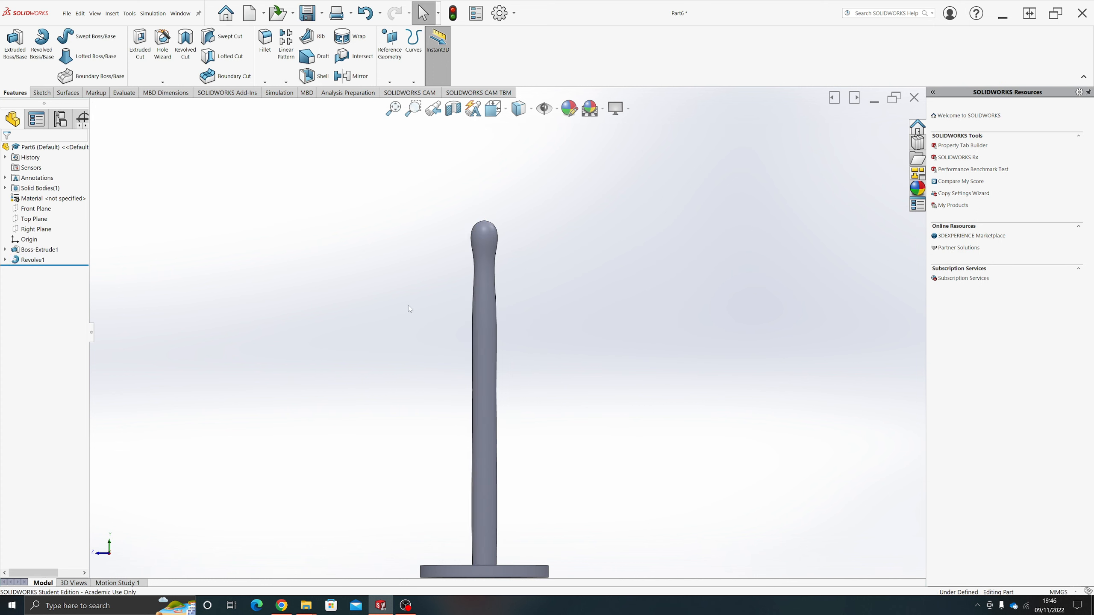
Step: Reopen the post's profile sketch and move the spline's upper shaft point to about 11.6 mm from the centreline at about 289 mm height
{"action": "mouse_move", "coordinate": [286, 310]}
{"action": "middle_mouse_down"}
{"action": "mouse_move", "coordinate": [454, 355]}
{"action": "mouse_move", "coordinate": [486, 405]}
{"action": "mouse_move", "coordinate": [458, 322]}
{"action": "middle_mouse_up"}
{"action": "scroll", "coordinate": [485, 404], "scroll_direction": "up", "scroll_amount": 3}
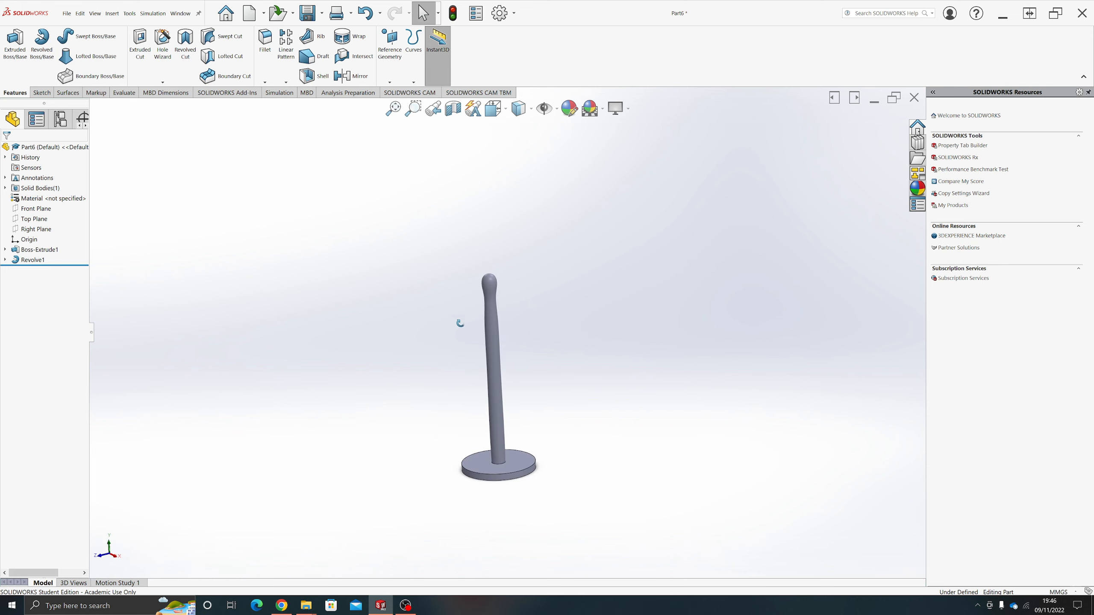
{"action": "scroll", "coordinate": [461, 318], "scroll_direction": "up", "scroll_amount": 3}
{"action": "scroll", "coordinate": [496, 321], "scroll_direction": "down", "scroll_amount": 5}
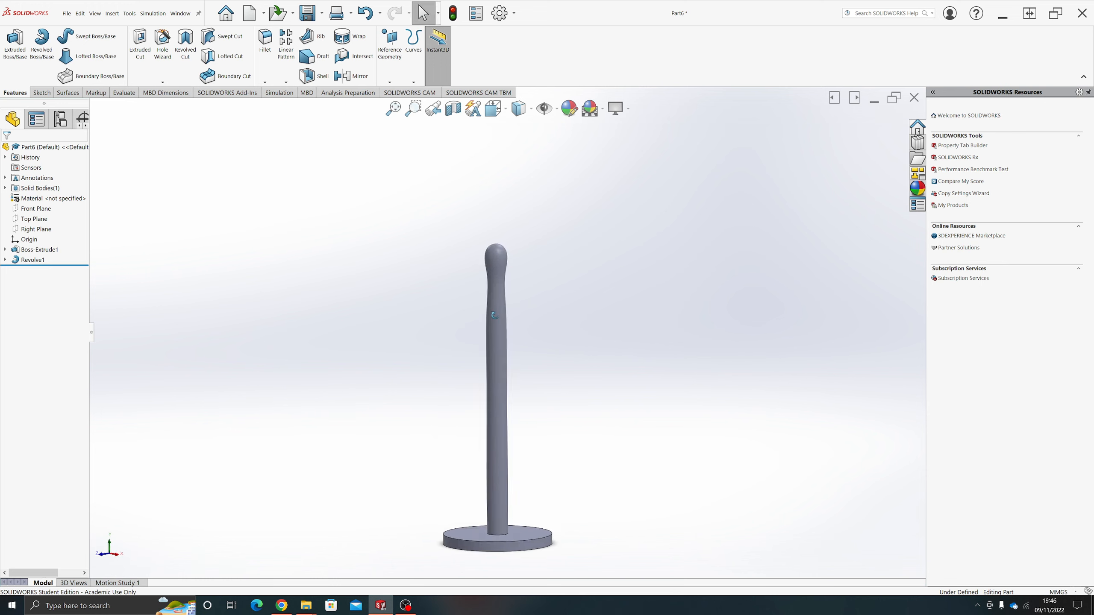
{"action": "left_click", "coordinate": [5, 259]}
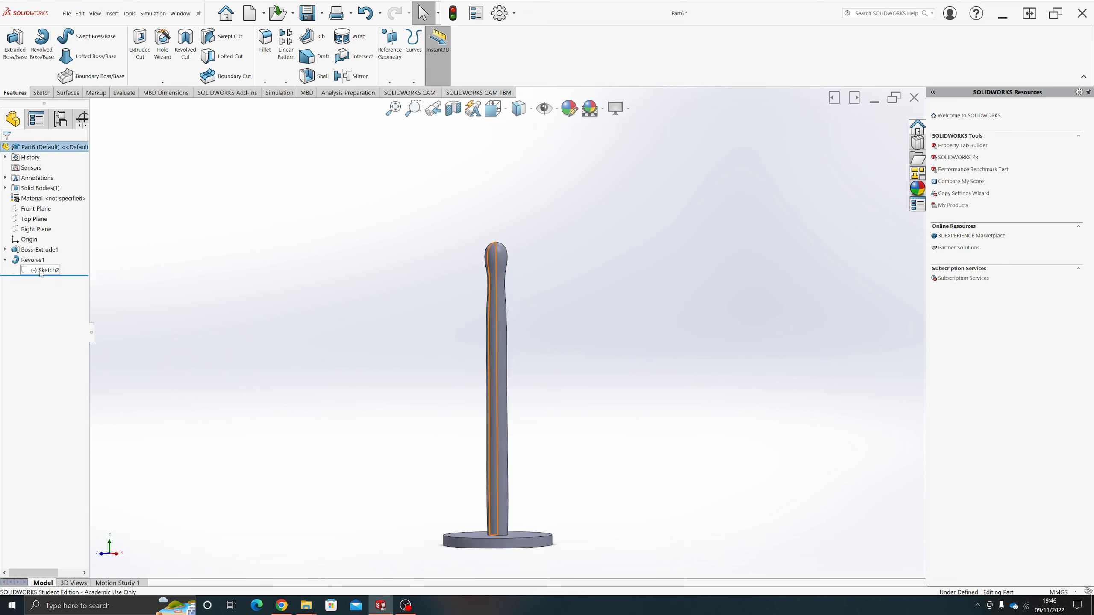
{"action": "left_click", "coordinate": [44, 272]}
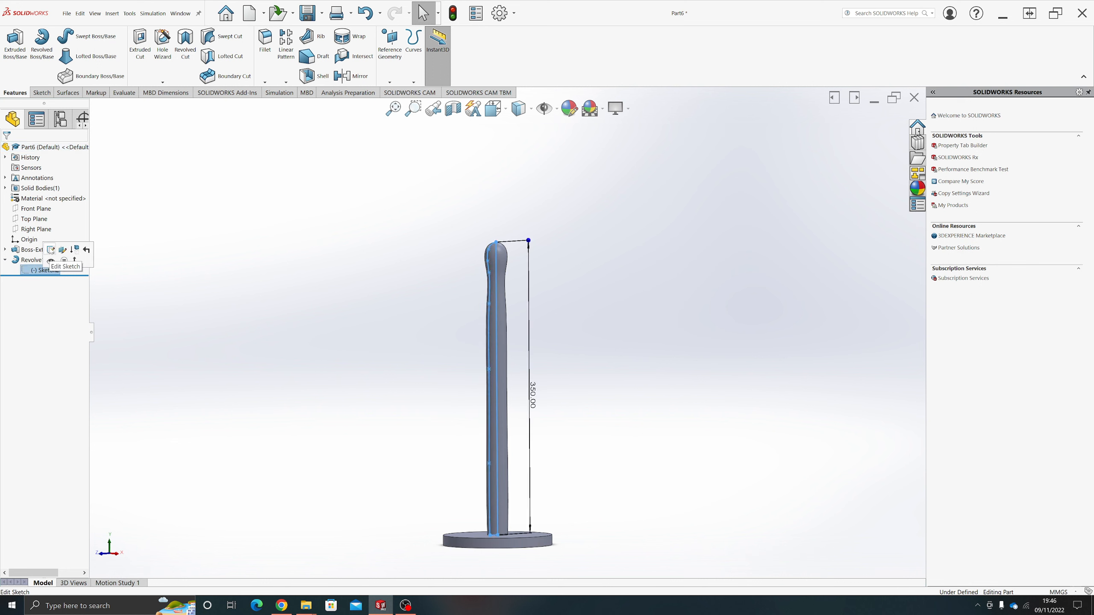
{"action": "left_click", "coordinate": [50, 250]}
{"action": "middle_click_drag", "start_coordinate": [505, 308], "coordinate": [493, 307]}
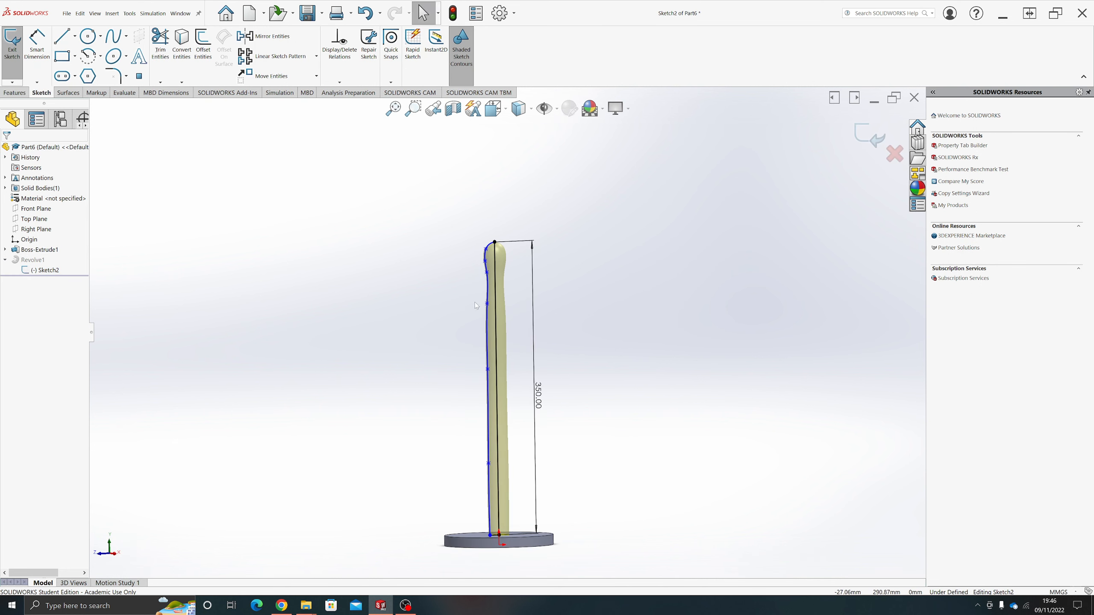
{"action": "left_click", "coordinate": [487, 304]}
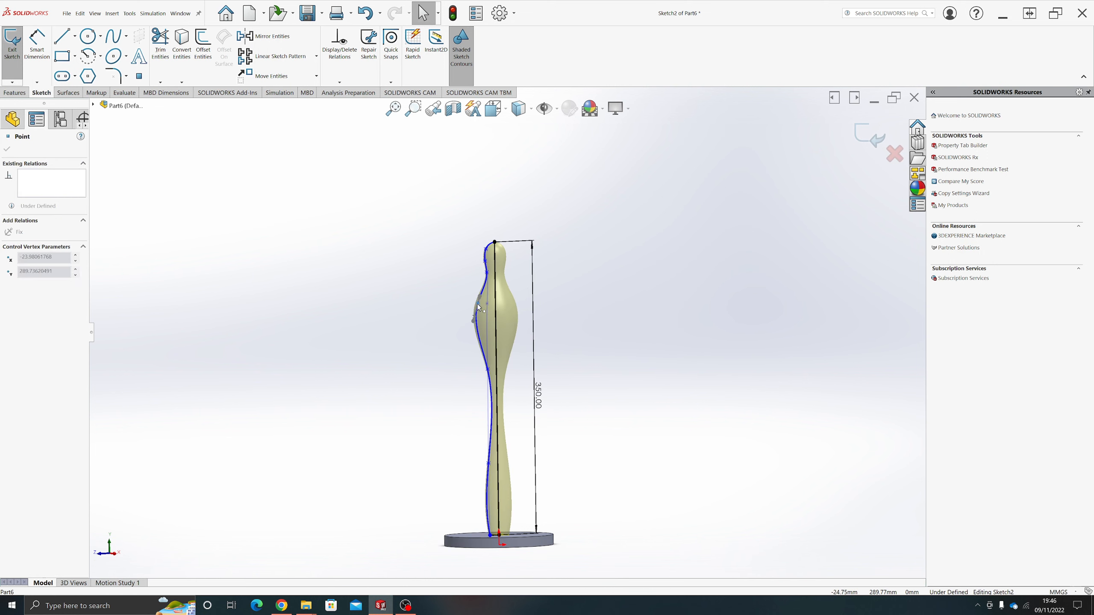
{"action": "scroll", "coordinate": [488, 302], "scroll_direction": "down", "scroll_amount": 3}
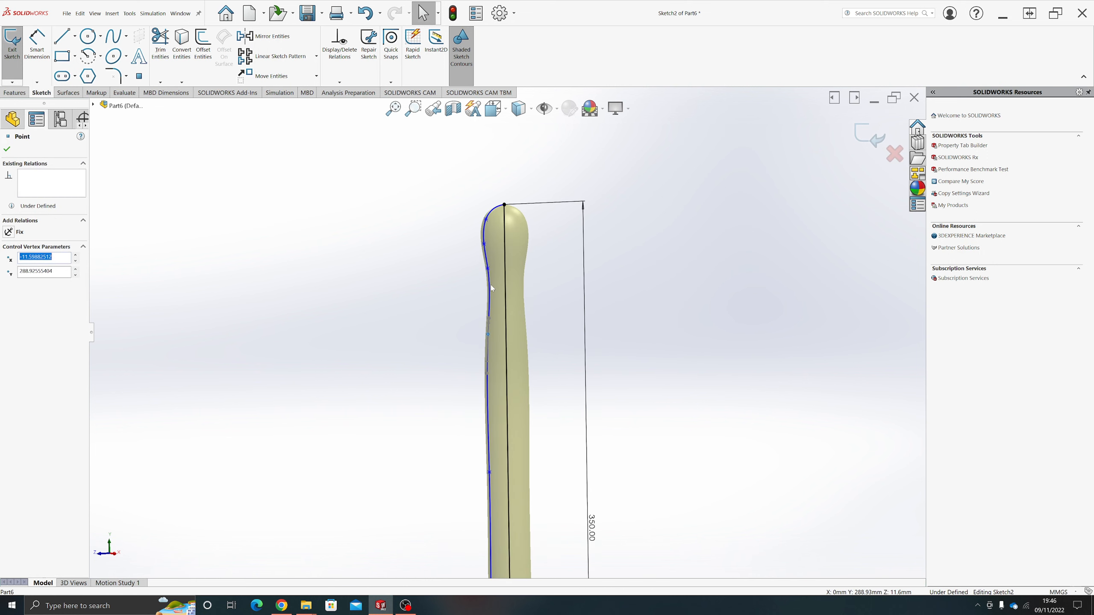
Step: Pinch the neck by moving the spline point below the head to about 5 mm from the centreline at 340 mm height, and exit the sketch
{"action": "left_click_drag", "start_coordinate": [489, 270], "coordinate": [496, 245]}
{"action": "scroll", "coordinate": [542, 328], "scroll_direction": "up", "scroll_amount": 4}
{"action": "scroll", "coordinate": [542, 330], "scroll_direction": "up", "scroll_amount": 2}
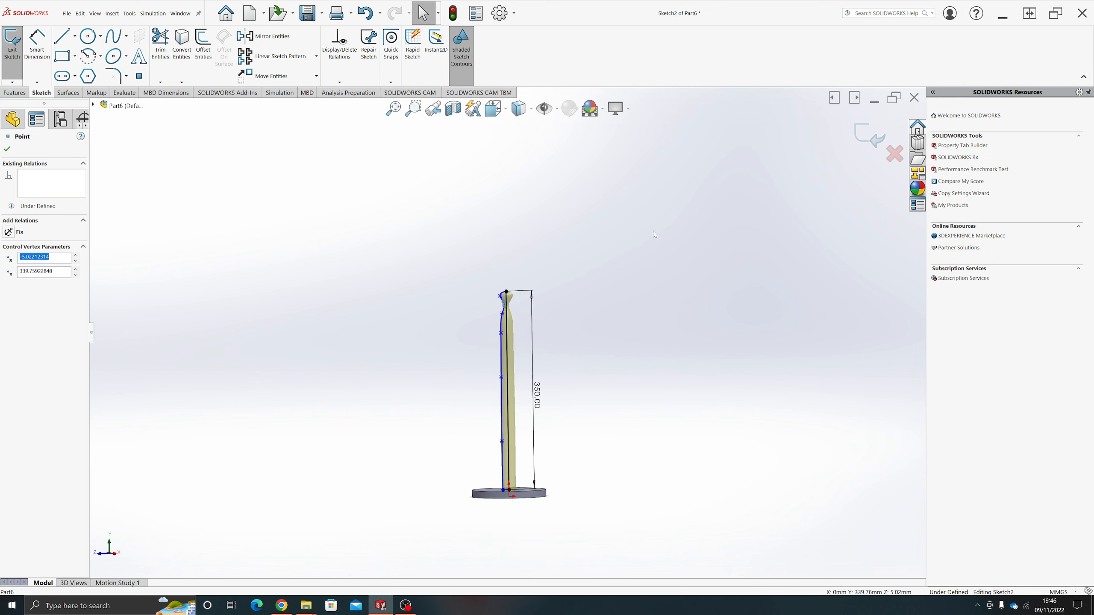
{"action": "left_click", "coordinate": [875, 139]}
Step: Edit the base disc's sketch, set the circle's diameter to 140 mm, and exit the sketch
{"action": "mouse_move", "coordinate": [622, 390]}
{"action": "middle_mouse_down"}
{"action": "mouse_move", "coordinate": [571, 310]}
{"action": "mouse_move", "coordinate": [546, 345]}
{"action": "mouse_move", "coordinate": [529, 405]}
{"action": "mouse_move", "coordinate": [531, 476]}
{"action": "middle_mouse_up"}
{"action": "left_click", "coordinate": [528, 487]}
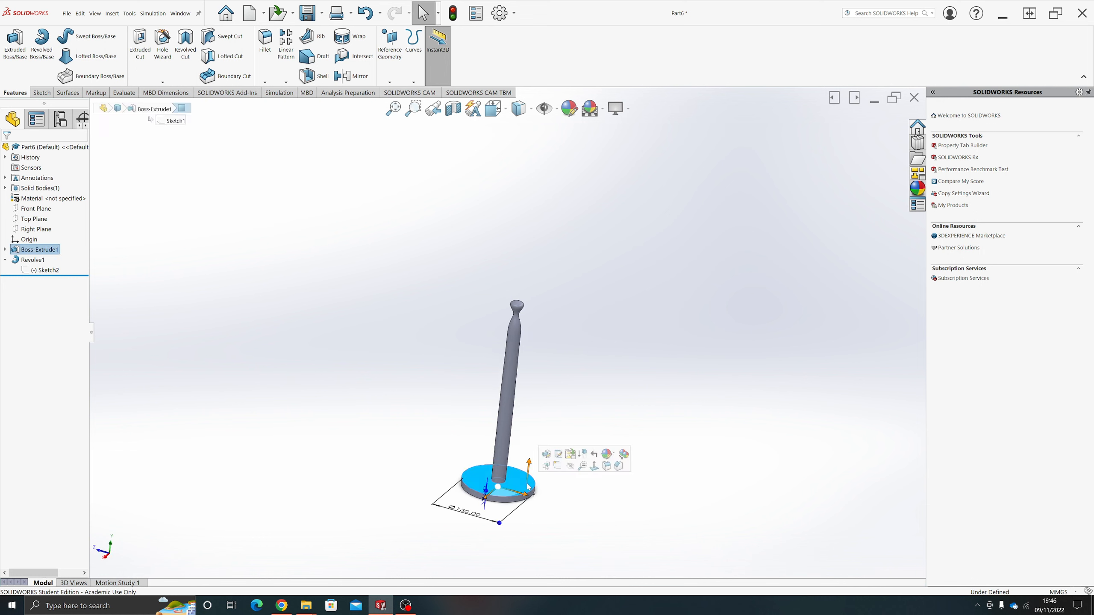
{"action": "left_click", "coordinate": [5, 250]}
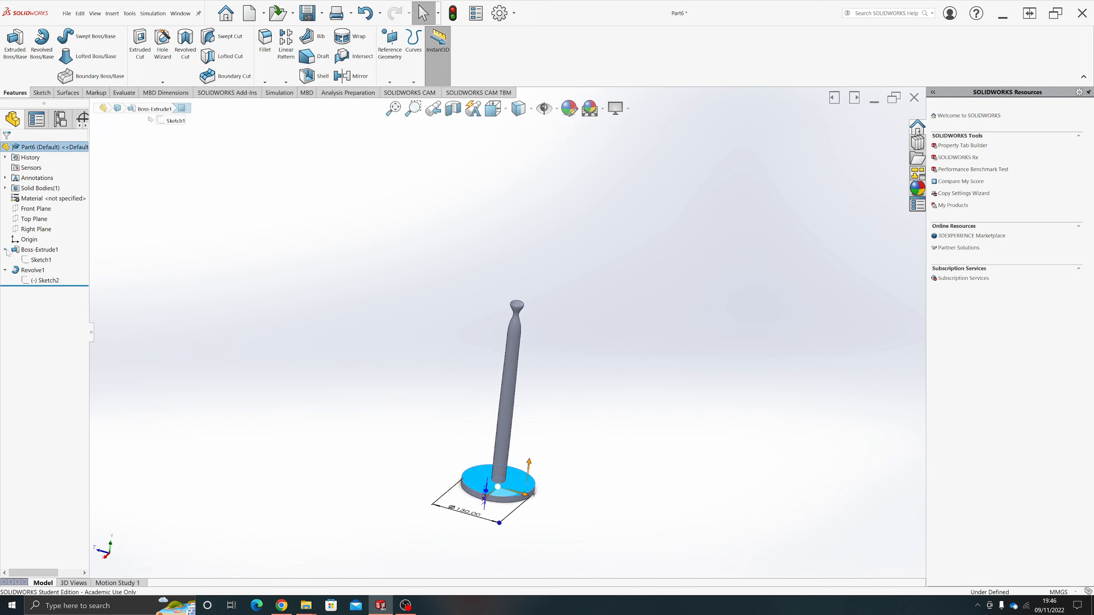
{"action": "left_click", "coordinate": [38, 260]}
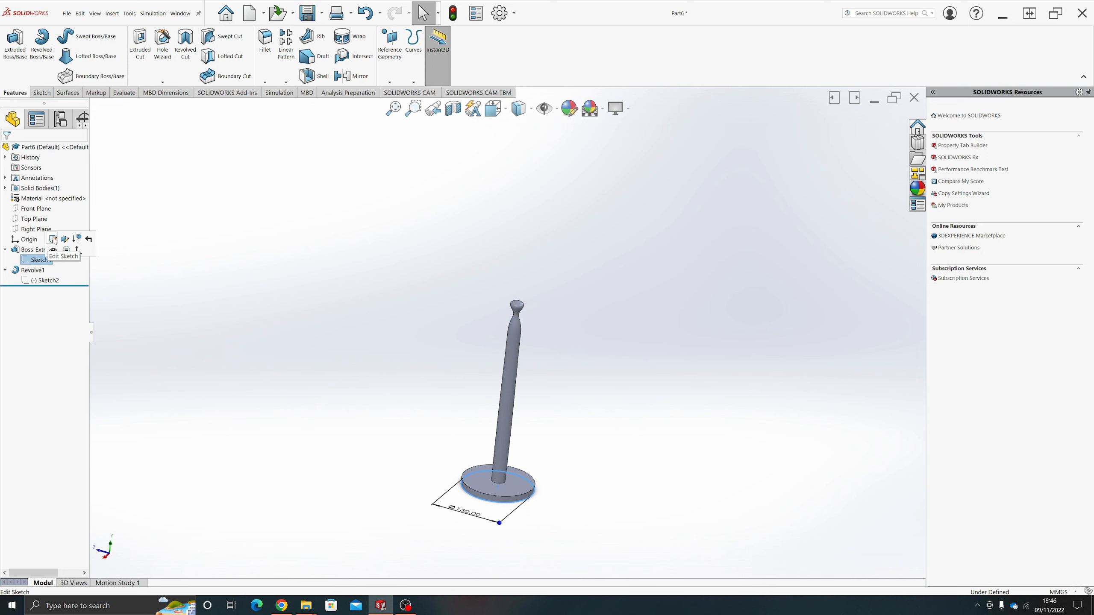
{"action": "left_click", "coordinate": [53, 240]}
{"action": "double_click", "coordinate": [465, 512]}
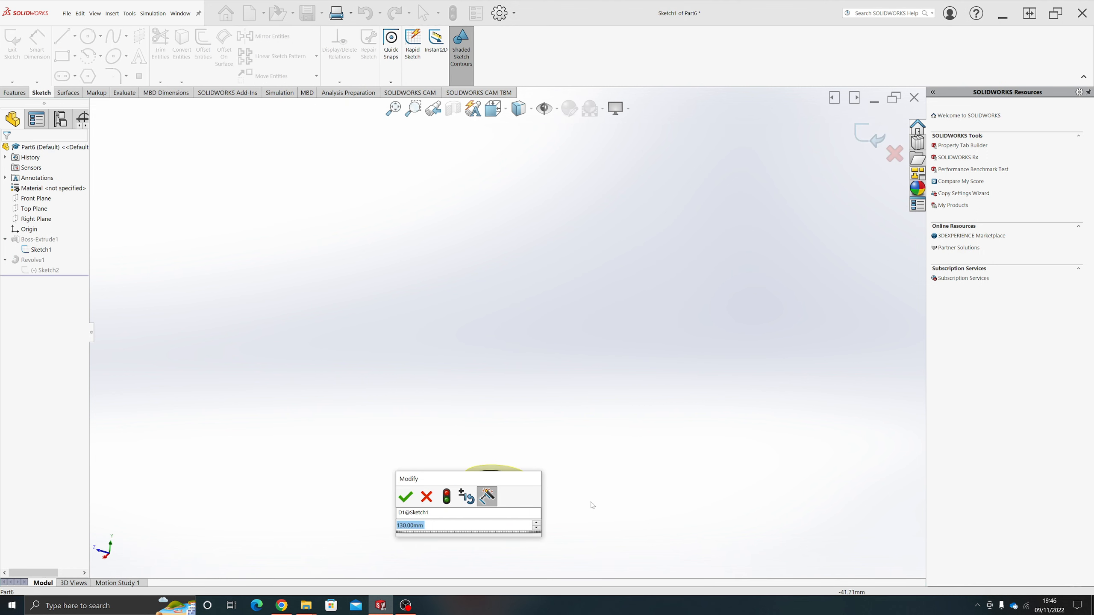
{"action": "type", "text": "140"}
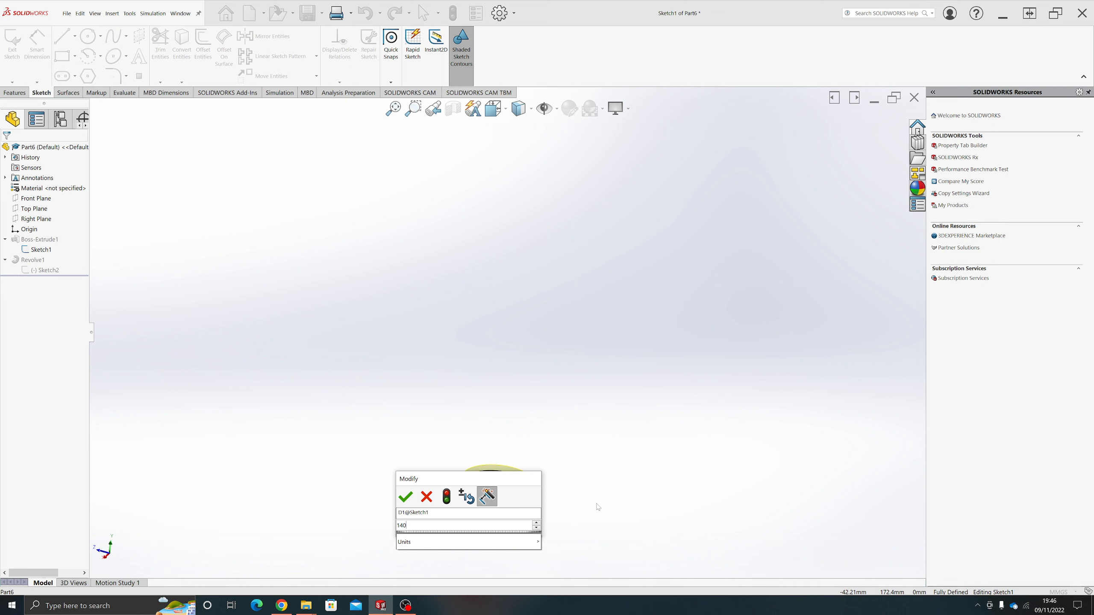
{"action": "key", "text": "Return"}
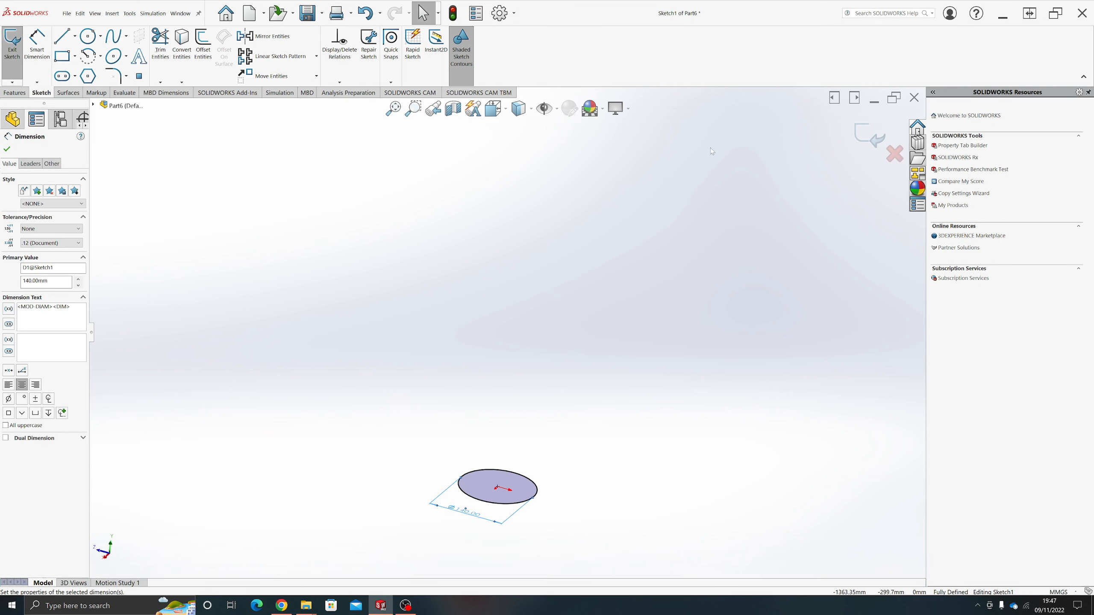
{"action": "left_click", "coordinate": [868, 134]}
Step: Examine the enlarged base disc and the post's pinched neck from several angles
{"action": "scroll", "coordinate": [595, 496], "scroll_direction": "down", "scroll_amount": 1}
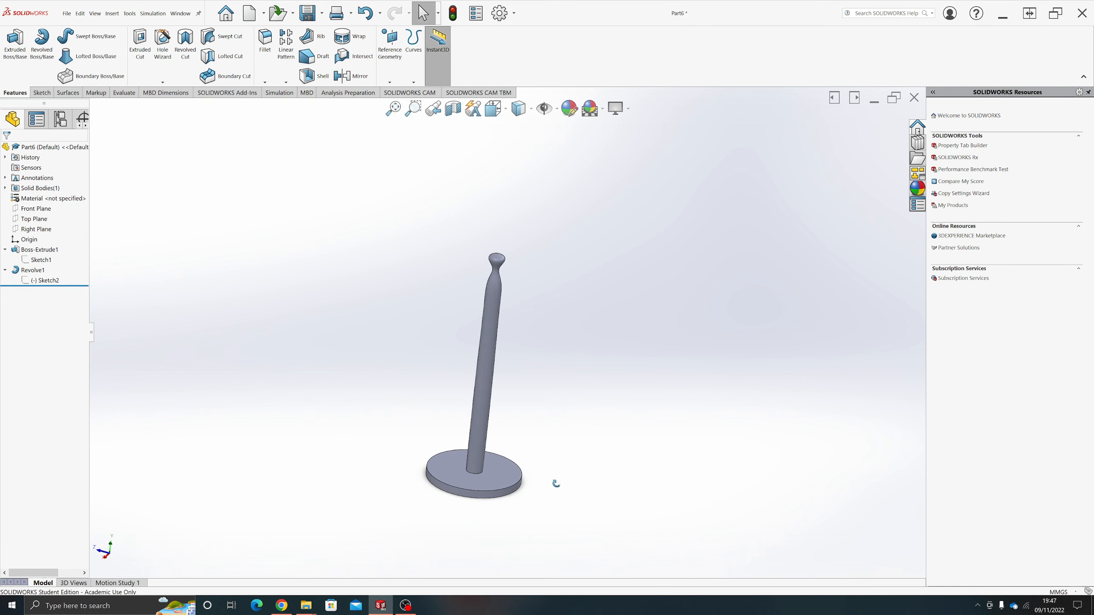
{"action": "middle_click_drag", "start_coordinate": [554, 483], "coordinate": [517, 495]}
{"action": "scroll", "coordinate": [512, 492], "scroll_direction": "down", "scroll_amount": 4}
{"action": "scroll", "coordinate": [496, 360], "scroll_direction": "up", "scroll_amount": 5}
{"action": "middle_click_drag", "start_coordinate": [488, 390], "coordinate": [513, 341]}
{"action": "scroll", "coordinate": [536, 363], "scroll_direction": "down", "scroll_amount": 2}
{"action": "scroll", "coordinate": [514, 332], "scroll_direction": "up", "scroll_amount": 2}
{"action": "scroll", "coordinate": [488, 247], "scroll_direction": "up", "scroll_amount": 1}
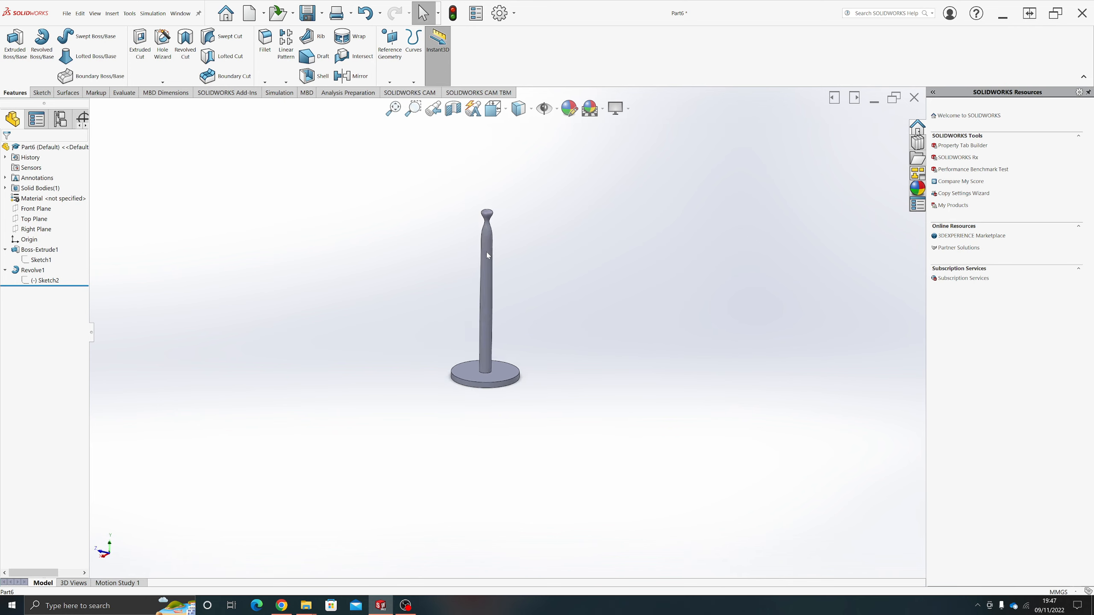
{"action": "scroll", "coordinate": [487, 249], "scroll_direction": "down", "scroll_amount": 1}
{"action": "middle_click_drag", "start_coordinate": [488, 241], "coordinate": [495, 254]}
{"action": "scroll", "coordinate": [507, 237], "scroll_direction": "down", "scroll_amount": 1}
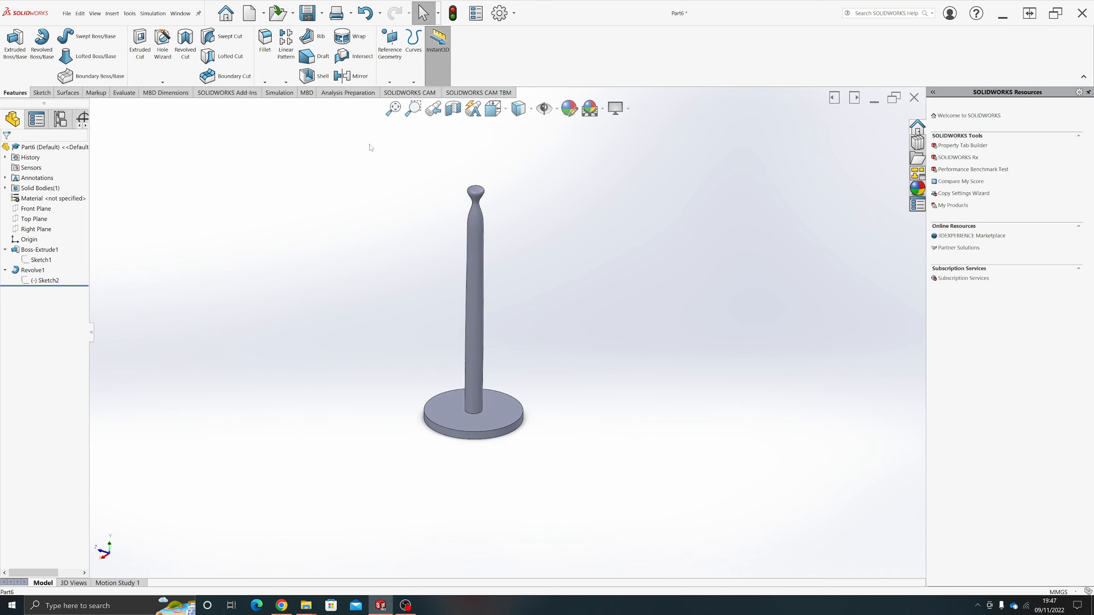
Step: Start a chamfer on the base disc's top outer edge with a 5 mm distance and a 5 degree angle
{"action": "left_click", "coordinate": [265, 82]}
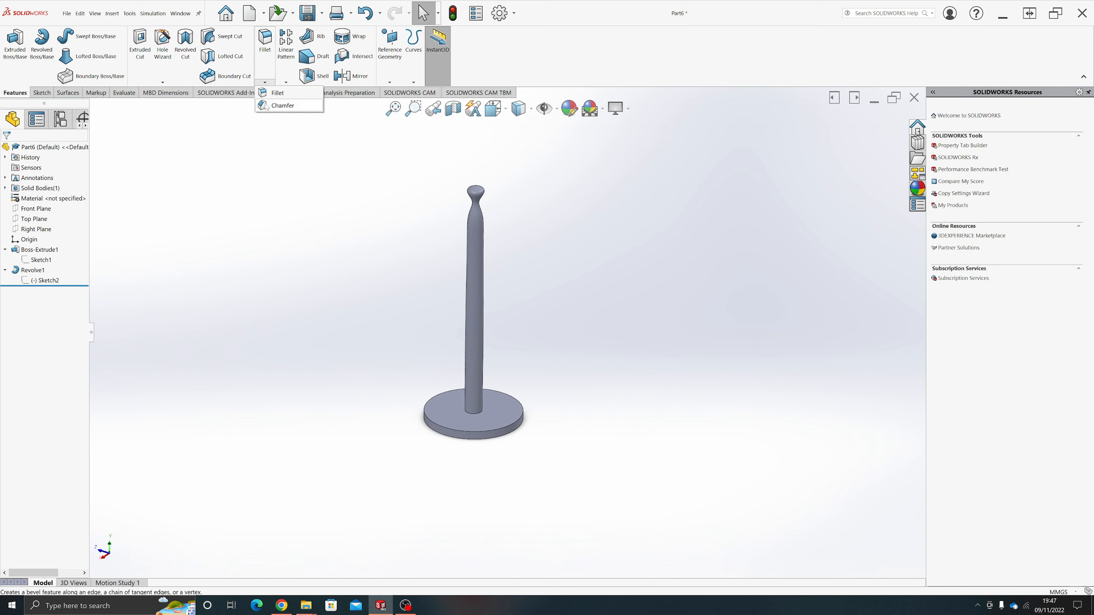
{"action": "left_click", "coordinate": [266, 106]}
{"action": "left_click", "coordinate": [478, 432]}
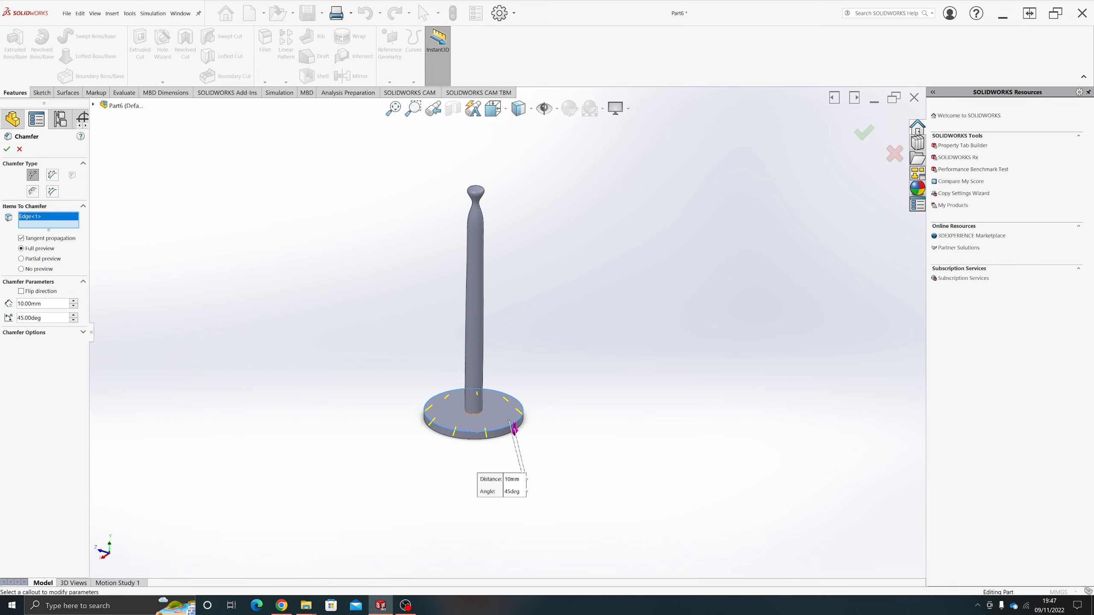
{"action": "type", "text": "5"}
{"action": "key", "text": "Return"}
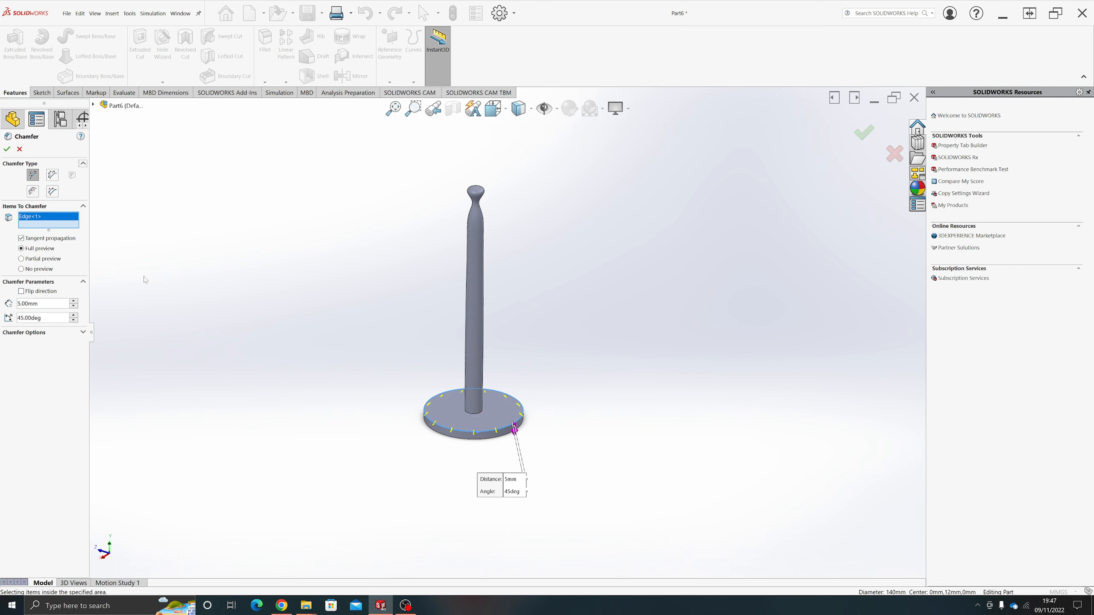
{"action": "left_click", "coordinate": [73, 321]}
{"action": "left_click", "coordinate": [73, 320]}
{"action": "left_click", "coordinate": [73, 320]}
{"action": "type", "text": "5"}
{"action": "key", "text": "Return"}
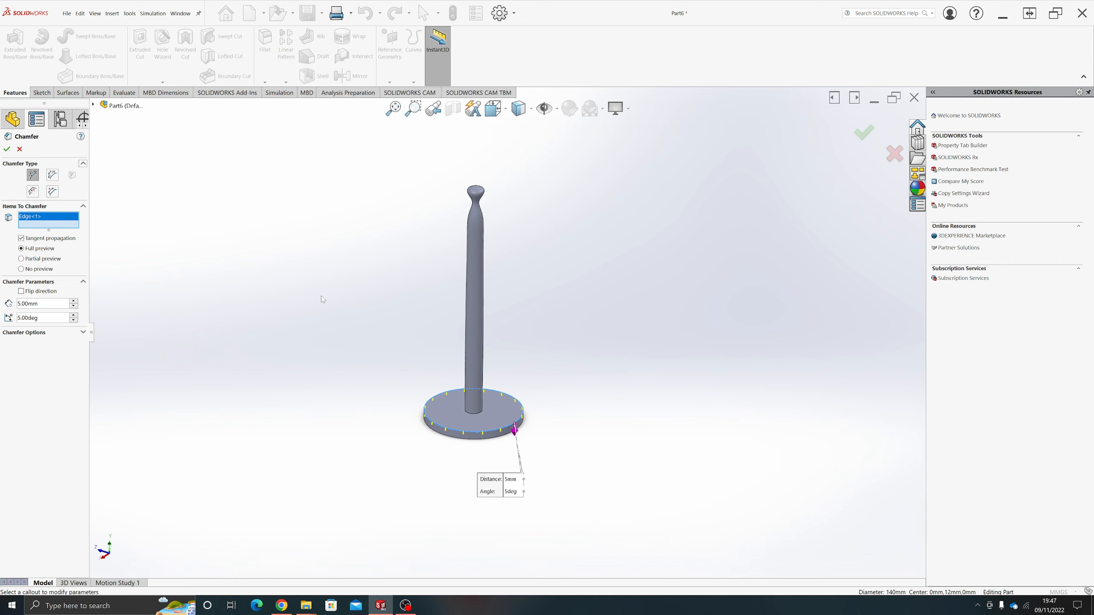
Step: Increase the disc edge chamfer's distance to 85 mm and apply the chamfer
{"action": "scroll", "coordinate": [444, 425], "scroll_direction": "down", "scroll_amount": 10}
{"action": "middle_click_drag", "start_coordinate": [523, 399], "coordinate": [471, 378]}
{"action": "scroll", "coordinate": [478, 372], "scroll_direction": "up", "scroll_amount": 6}
{"action": "scroll", "coordinate": [633, 326], "scroll_direction": "down", "scroll_amount": 1}
{"action": "middle_click", "coordinate": [633, 326]}
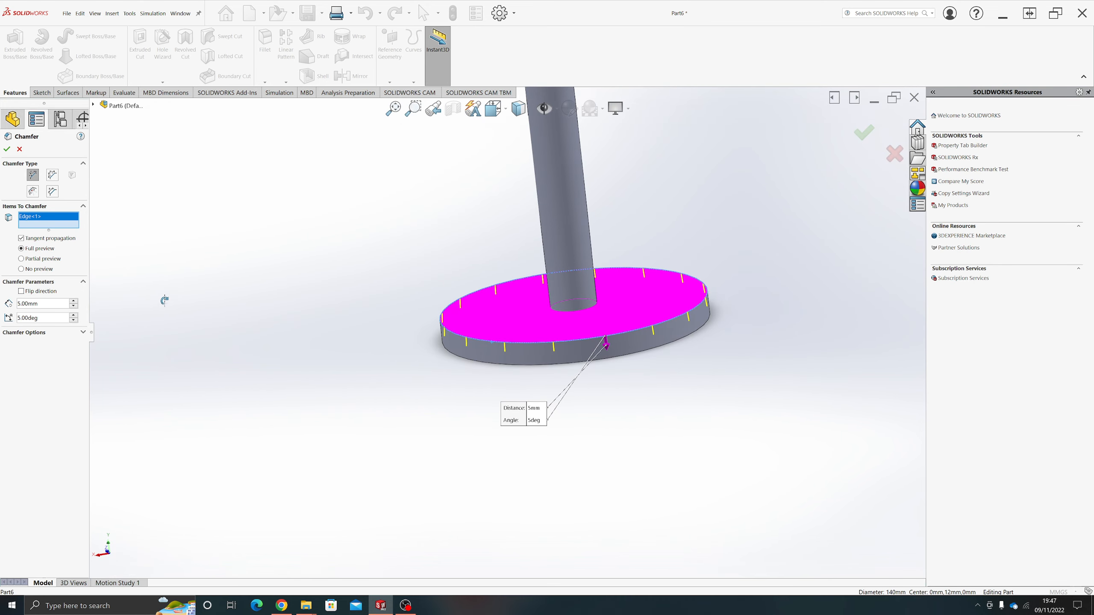
{"action": "left_click", "coordinate": [74, 301]}
{"action": "left_click", "coordinate": [74, 301]}
{"action": "left_click", "coordinate": [74, 301]}
{"action": "left_click", "coordinate": [75, 301]}
{"action": "left_click", "coordinate": [75, 301]}
{"action": "left_click", "coordinate": [75, 301]}
{"action": "left_click", "coordinate": [75, 301]}
{"action": "left_click", "coordinate": [75, 301]}
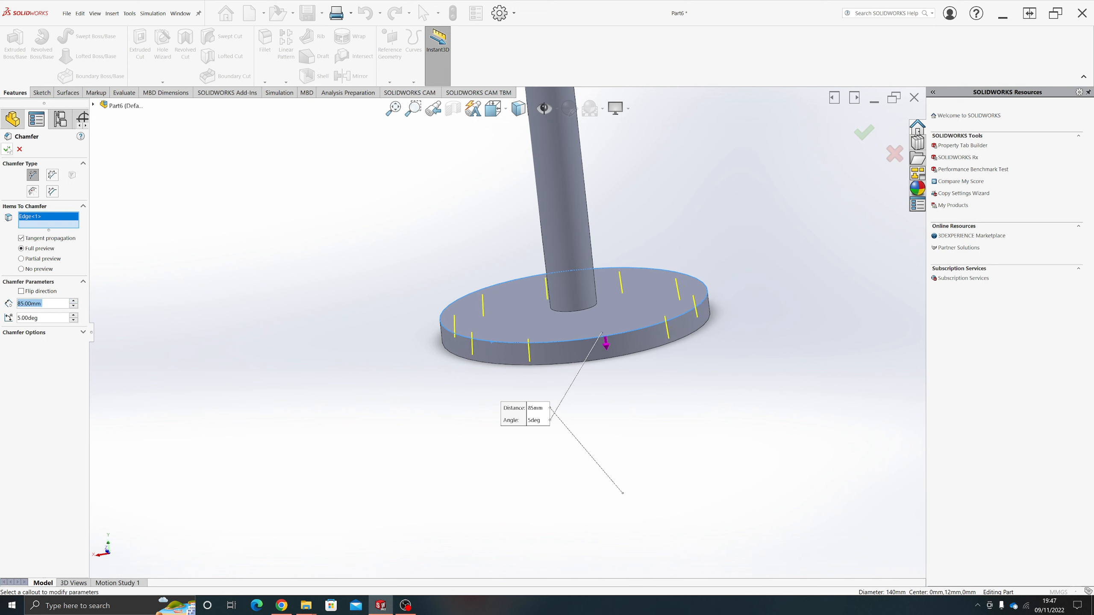
{"action": "left_click", "coordinate": [7, 149]}
Step: Examine the chamfered base disc and the whole post from above and from the side
{"action": "middle_click_drag", "start_coordinate": [500, 317], "coordinate": [555, 235]}
{"action": "scroll", "coordinate": [546, 228], "scroll_direction": "down", "scroll_amount": 2}
{"action": "scroll", "coordinate": [546, 223], "scroll_direction": "up", "scroll_amount": 3}
{"action": "scroll", "coordinate": [556, 268], "scroll_direction": "up", "scroll_amount": 3}
{"action": "scroll", "coordinate": [521, 305], "scroll_direction": "down", "scroll_amount": 1}
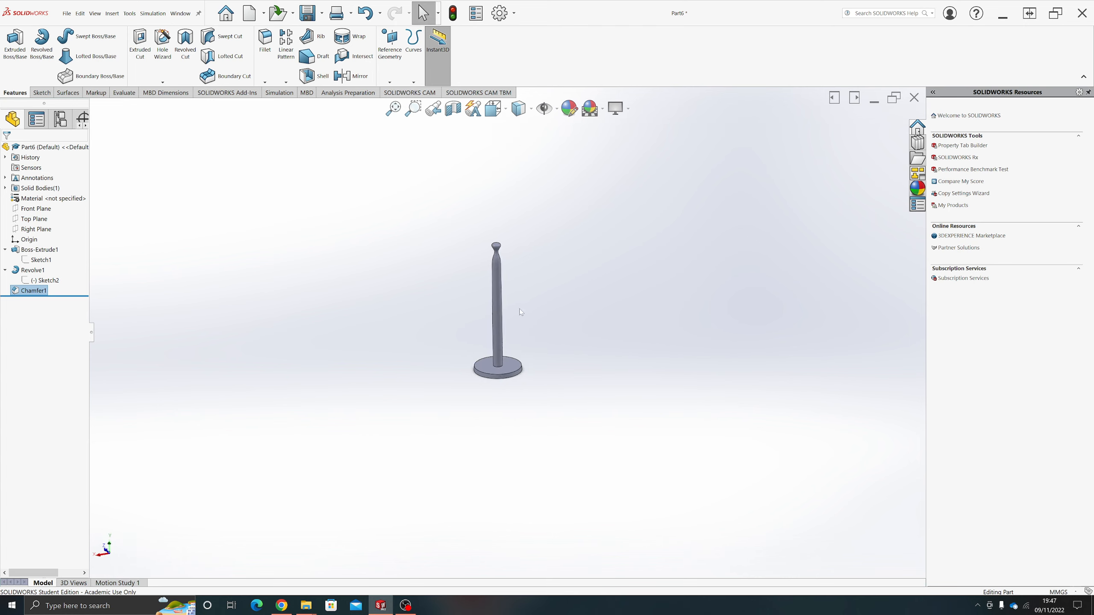
{"action": "scroll", "coordinate": [521, 299], "scroll_direction": "down", "scroll_amount": 2}
{"action": "middle_click_drag", "start_coordinate": [522, 295], "coordinate": [528, 276]}
{"action": "scroll", "coordinate": [529, 280], "scroll_direction": "down", "scroll_amount": 2}
{"action": "middle_click_drag", "start_coordinate": [508, 240], "coordinate": [484, 295]}
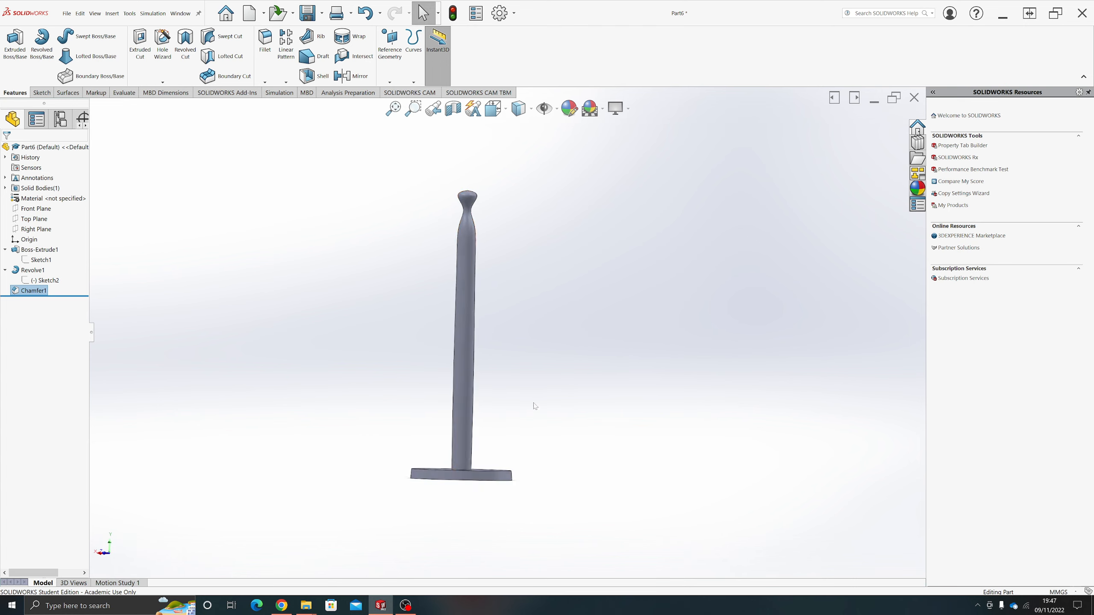
{"action": "middle_click_drag", "start_coordinate": [480, 348], "coordinate": [481, 322]}
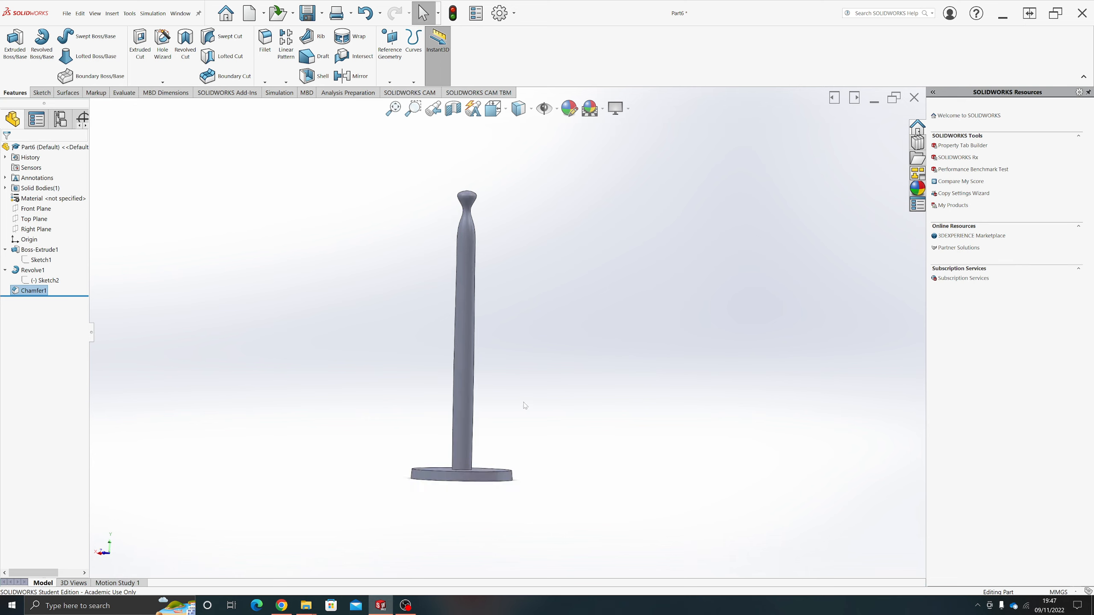